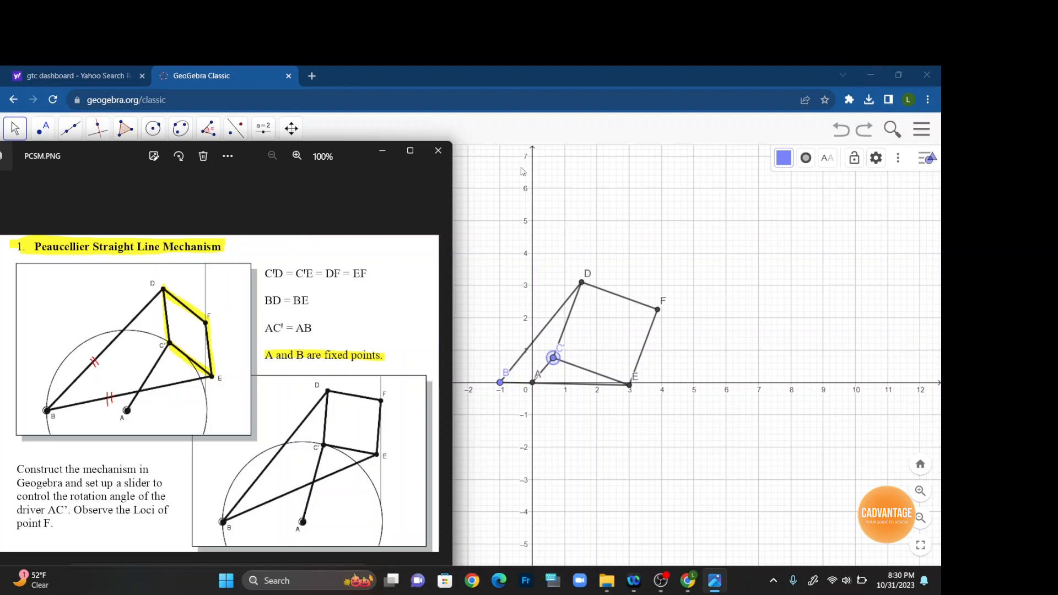
Close the reference image and open GeoGebra Classic from the search results, dismissing the app chooser.
left_click(383, 152)
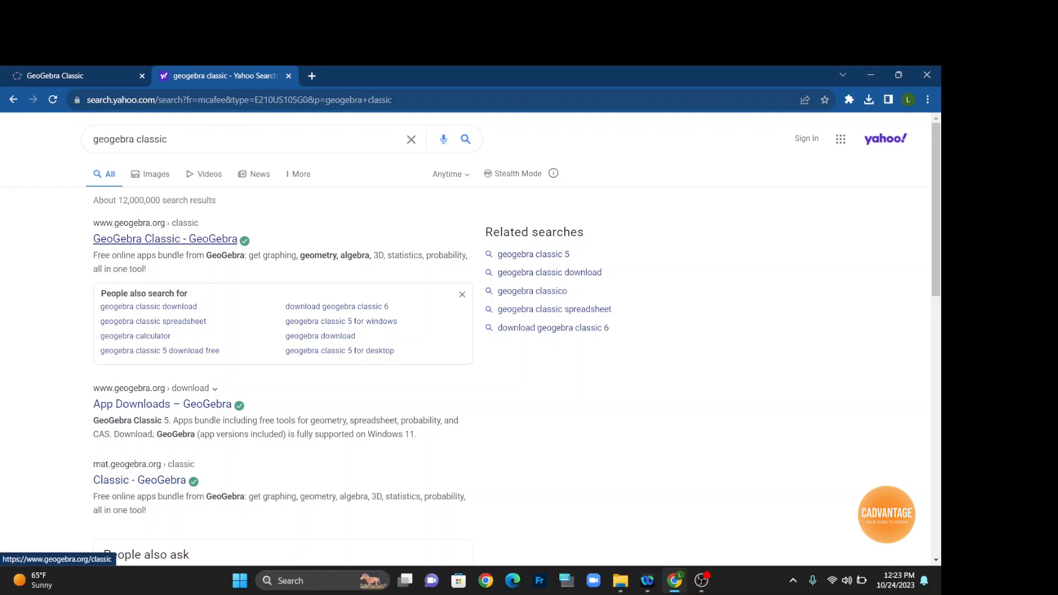
left_click(165, 239)
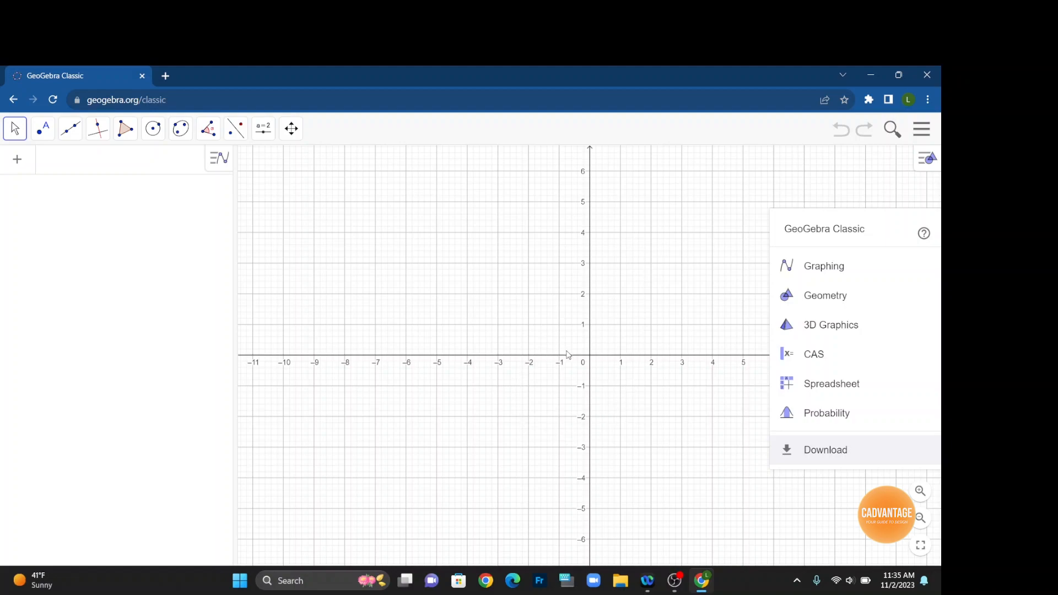
left_click(777, 509)
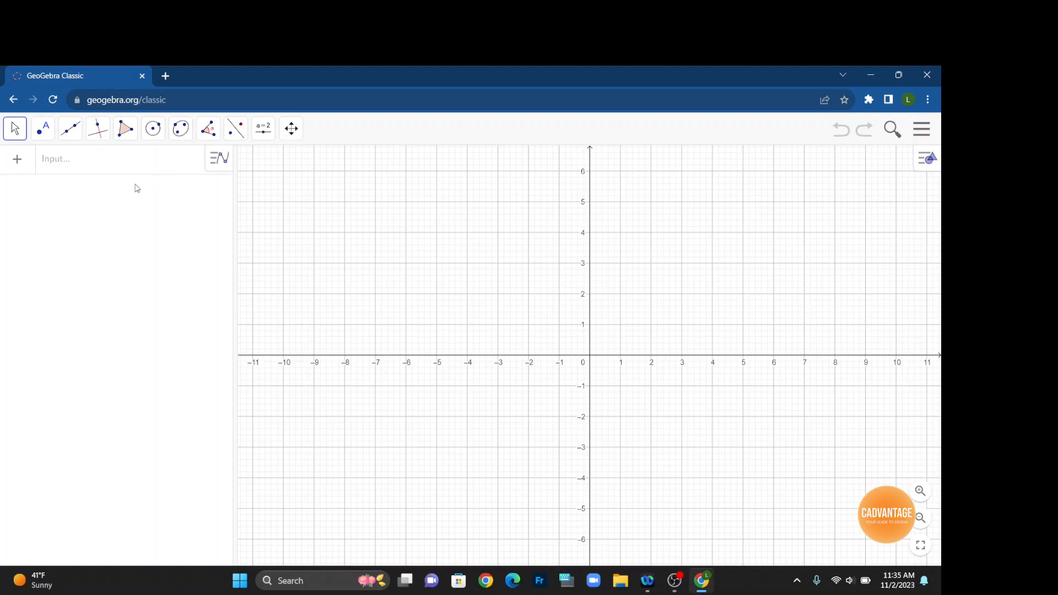
Draw a semicircle on the y-axis from point A at (0, 2) to point B at (0, -2).
left_click(154, 138)
left_click(175, 267)
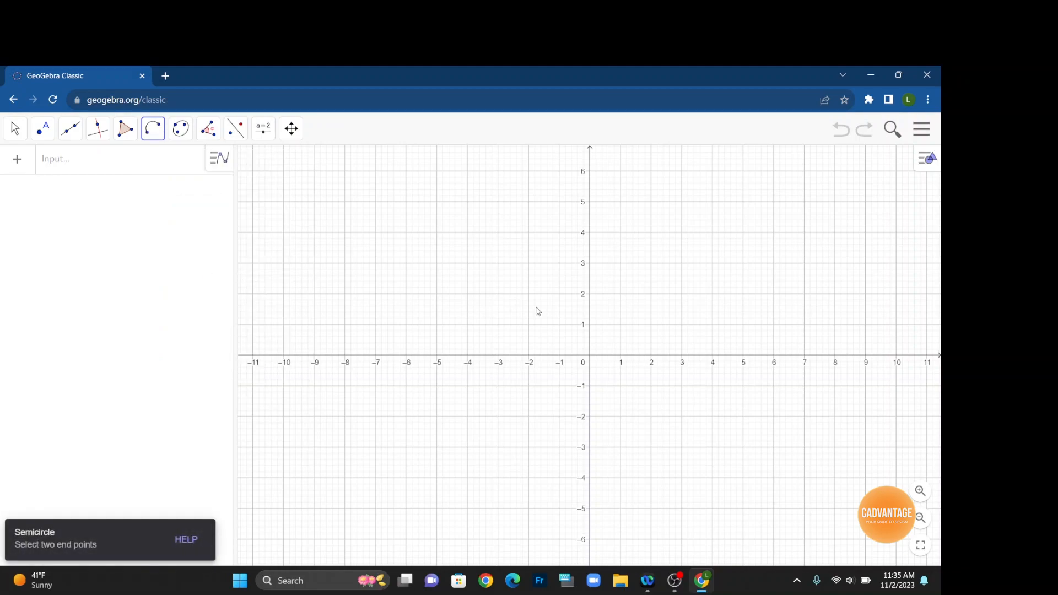
left_click(590, 296)
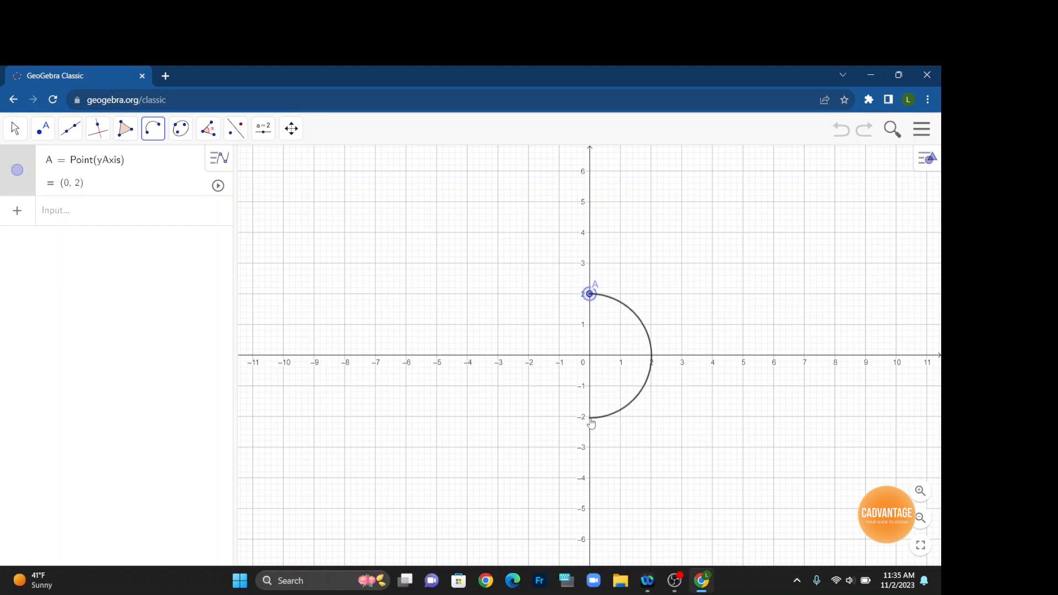
left_click(590, 419)
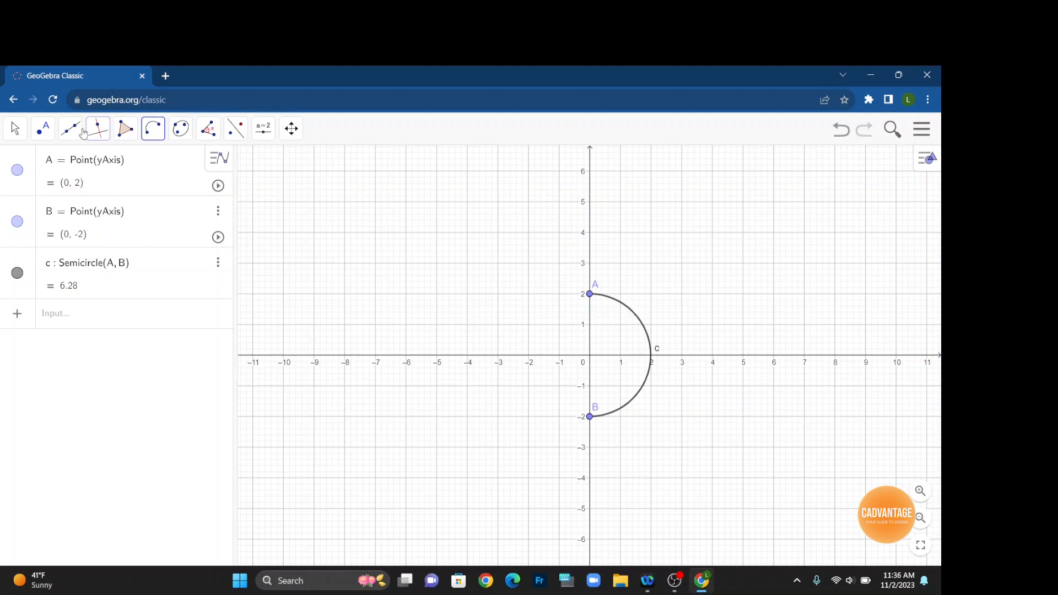
Place point C on the semicircle at about (1.23, 1.58) using Point on Object.
left_click(44, 136)
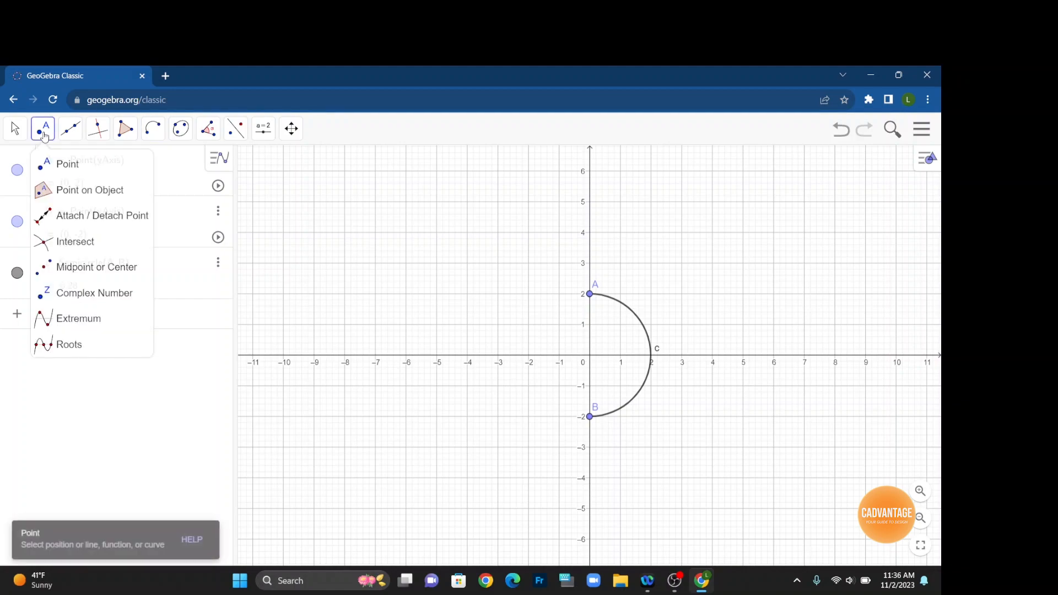
left_click(69, 193)
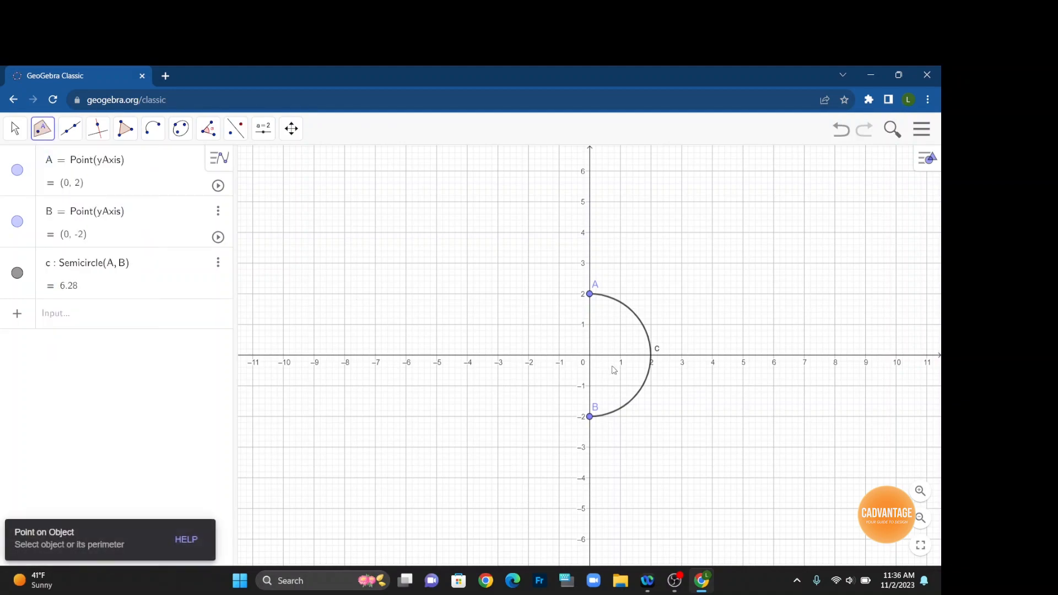
left_click(628, 307)
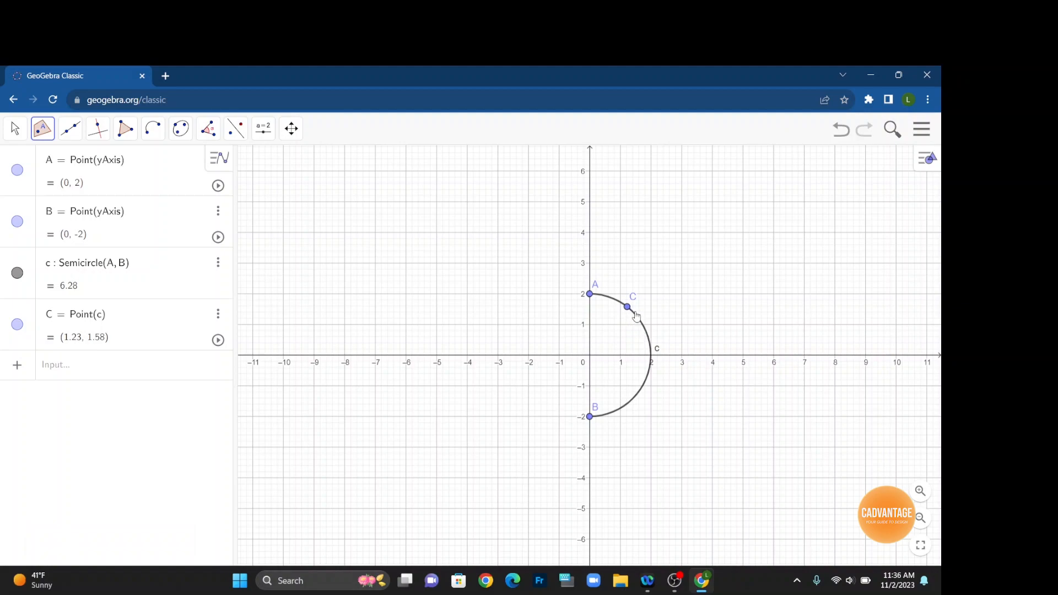
Place point D on the x-axis at (-2, 0).
left_click(43, 133)
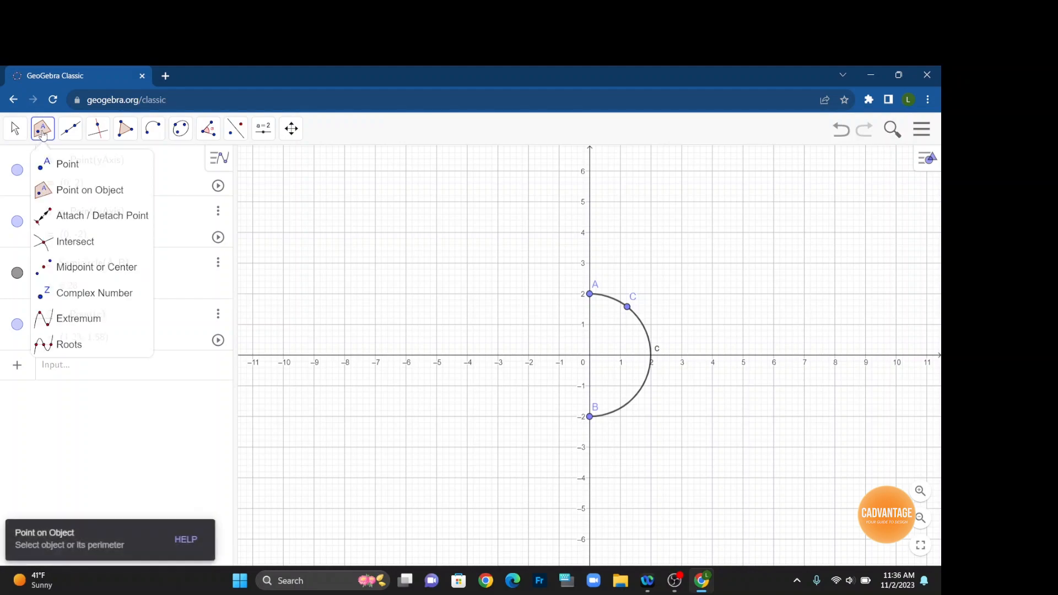
left_click(61, 167)
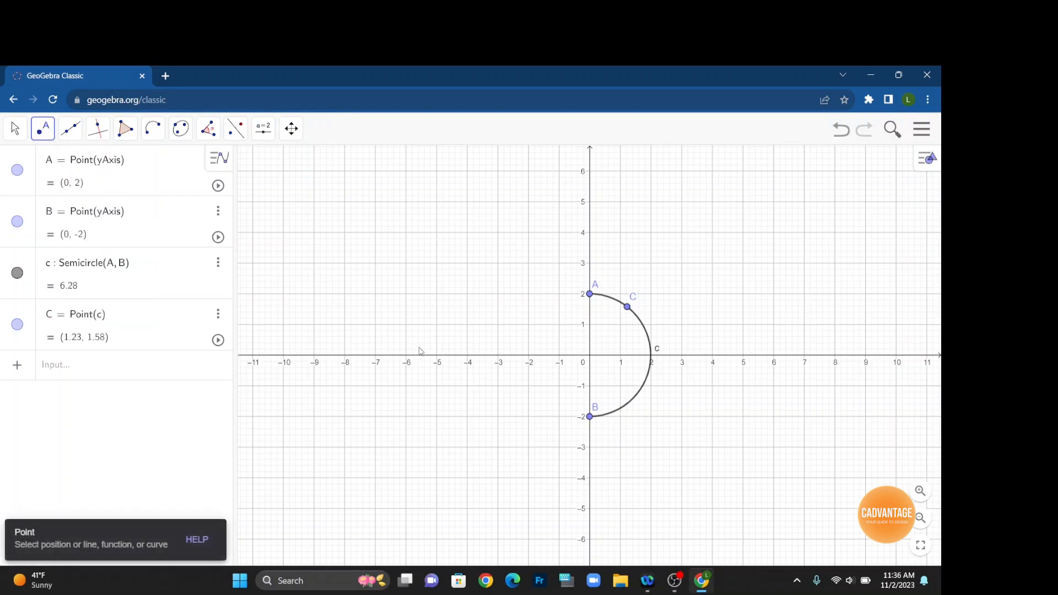
left_click(529, 357)
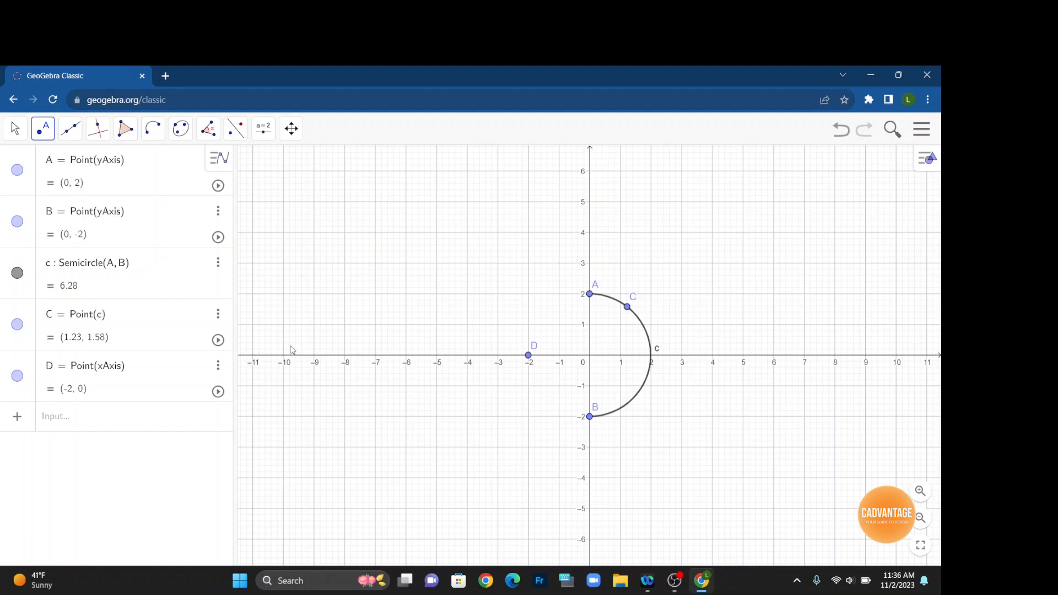
Draw a circle centered at C with radius 5.
left_click(154, 134)
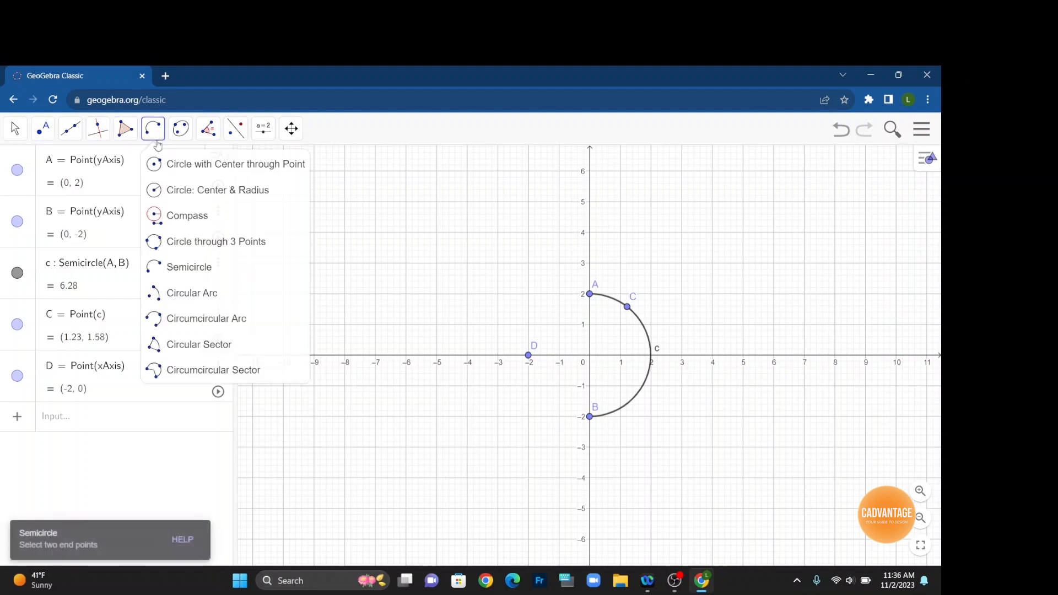
left_click(181, 191)
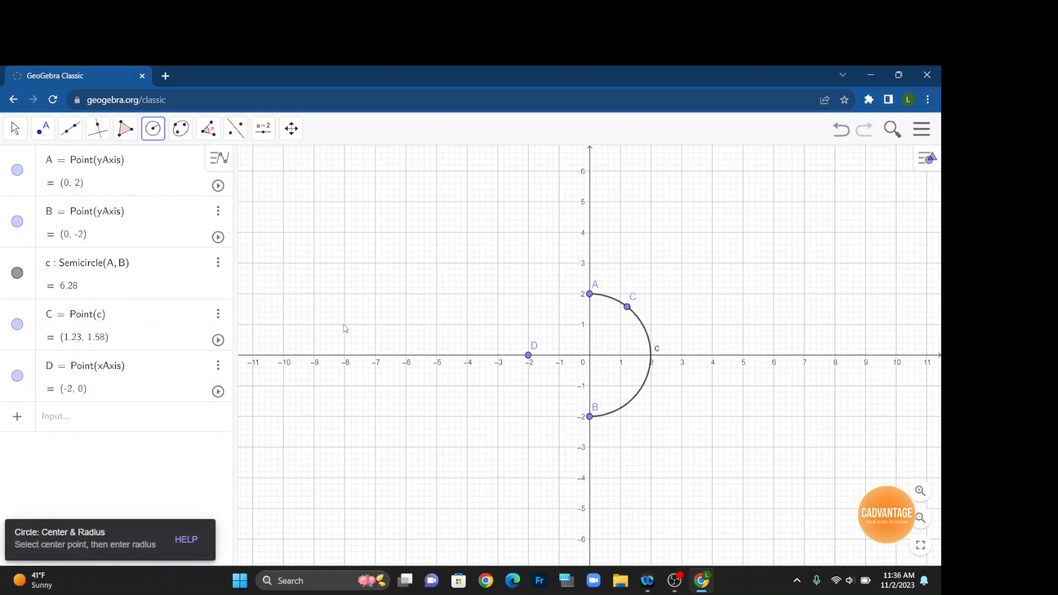
left_click(627, 307)
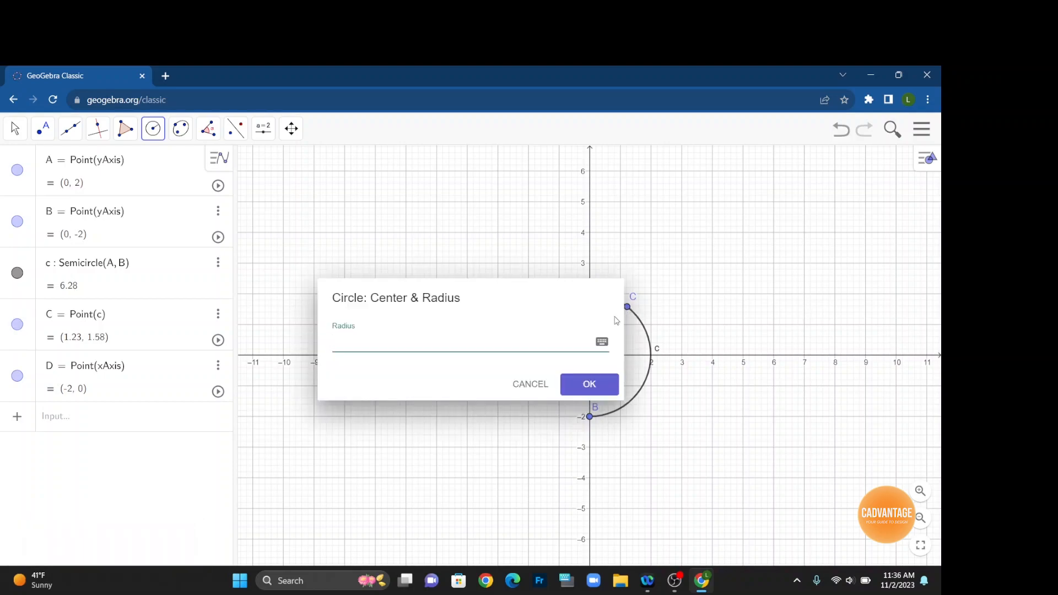
type("5")
left_click(582, 389)
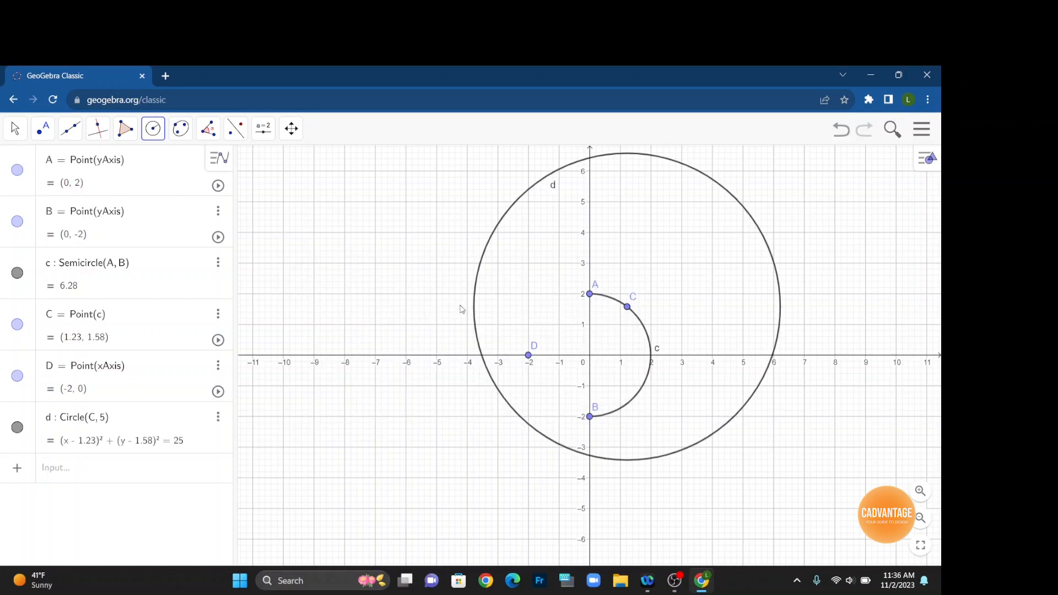
Draw a circle centered at D with radius 8.
left_click(161, 137)
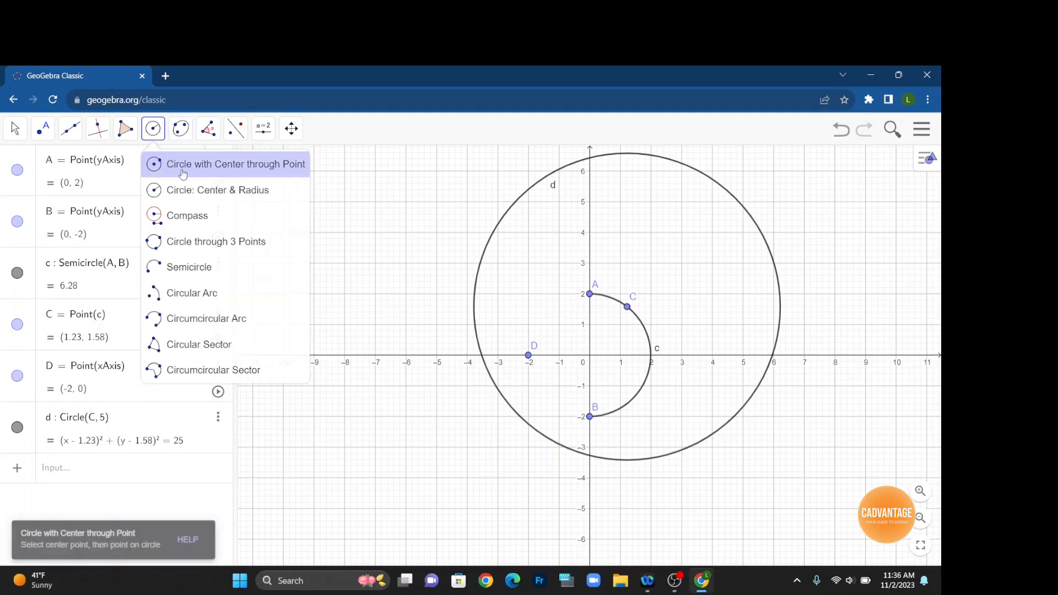
left_click(184, 191)
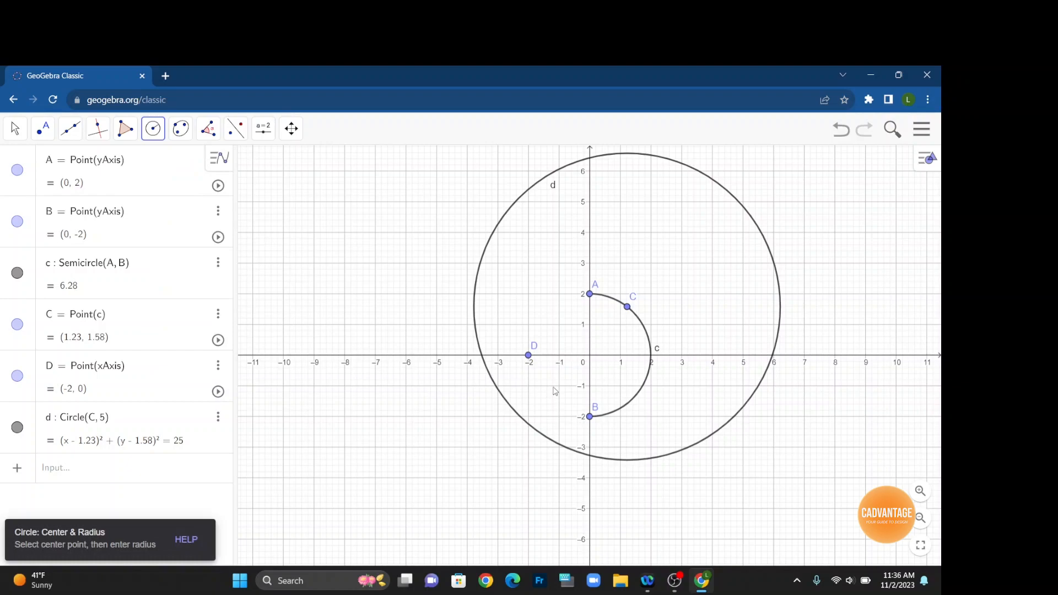
left_click(529, 356)
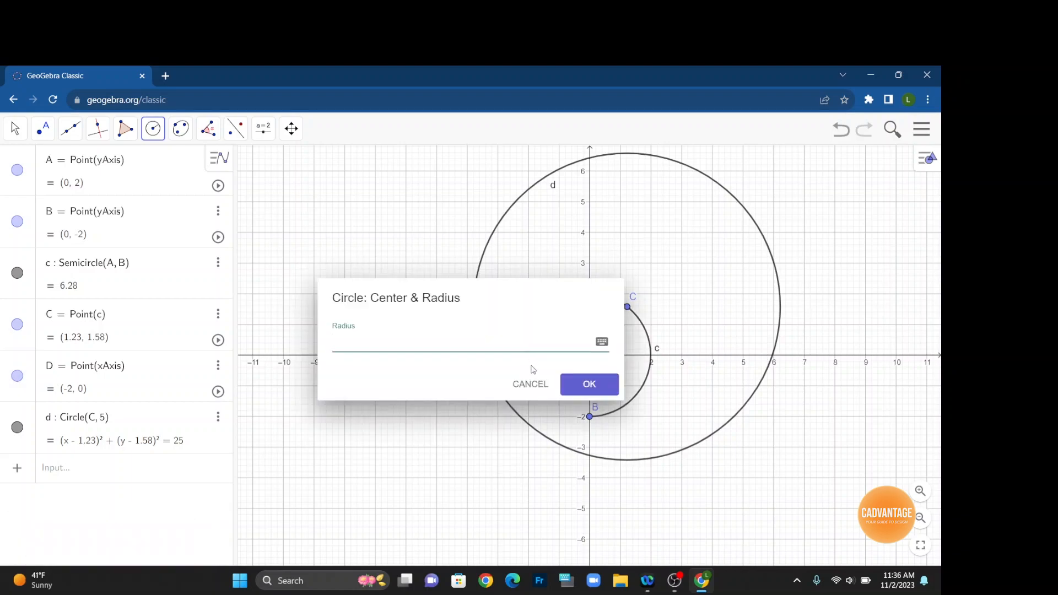
type("8")
key("Return")
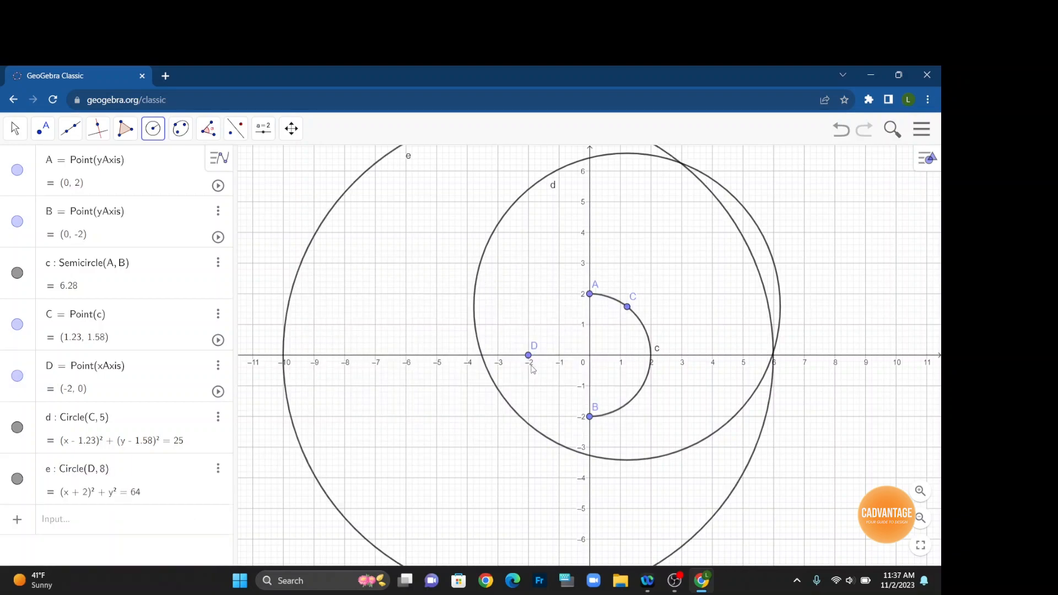
Mark the upper intersection point of the two circles around C and D.
scroll(533, 386, "down", 2)
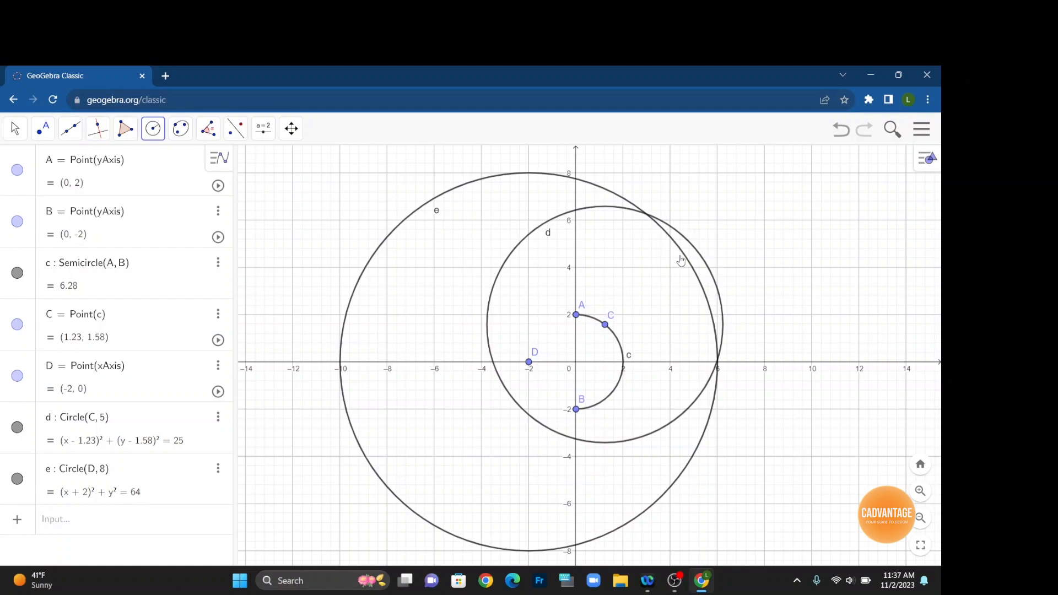
left_click(45, 139)
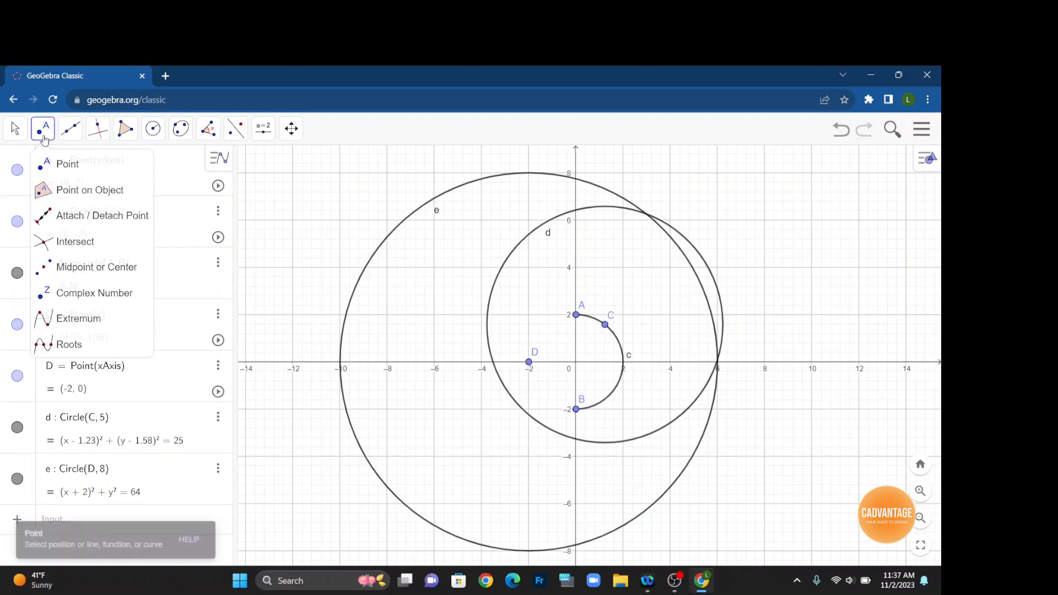
left_click(61, 245)
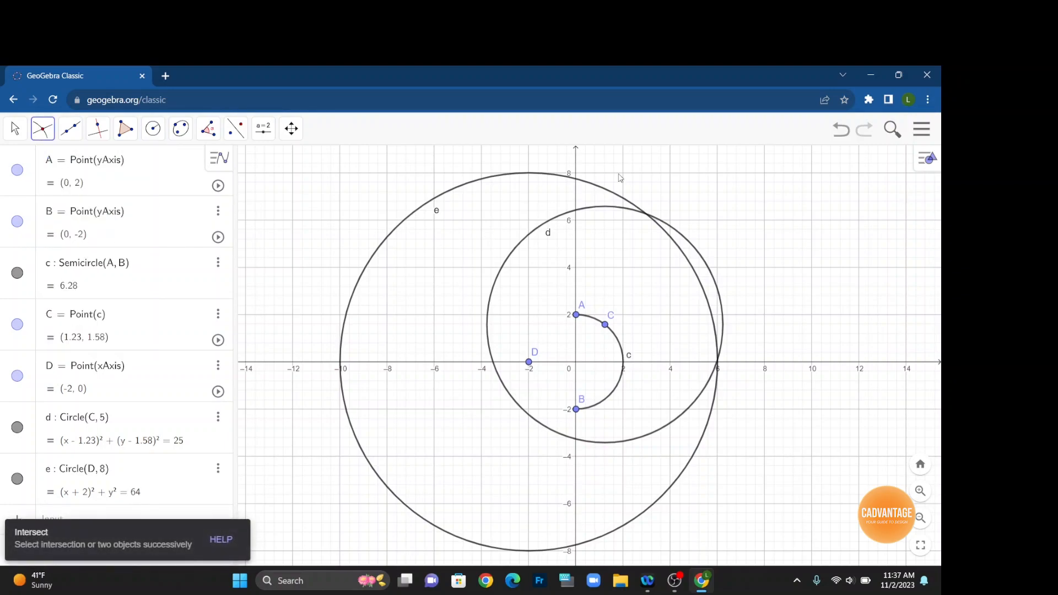
left_click(646, 214)
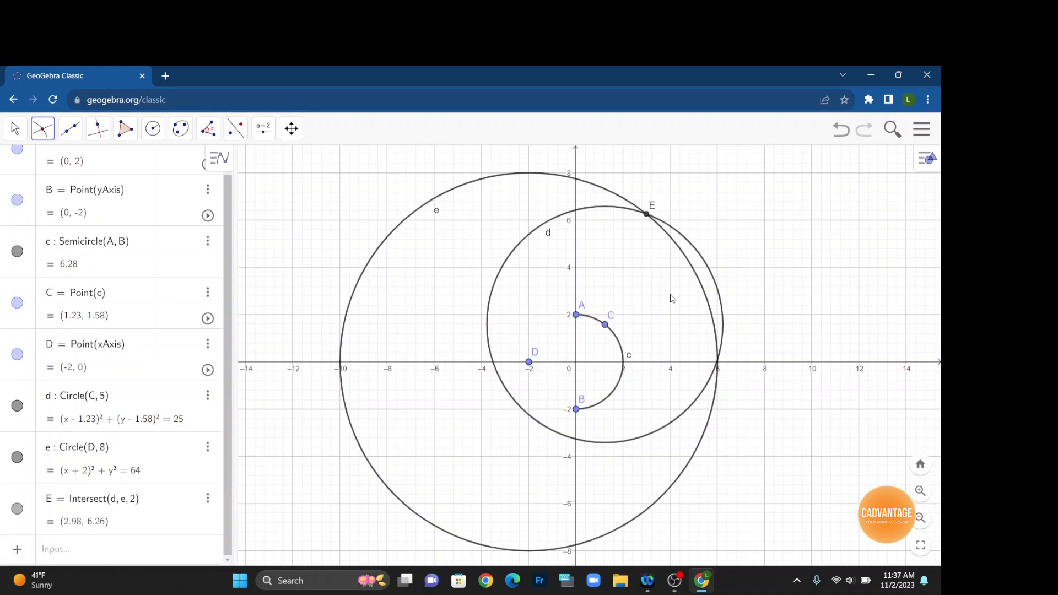
Mark the second intersection of the two circles, near the x-axis at x = 6.
scroll(723, 366, "up", 9)
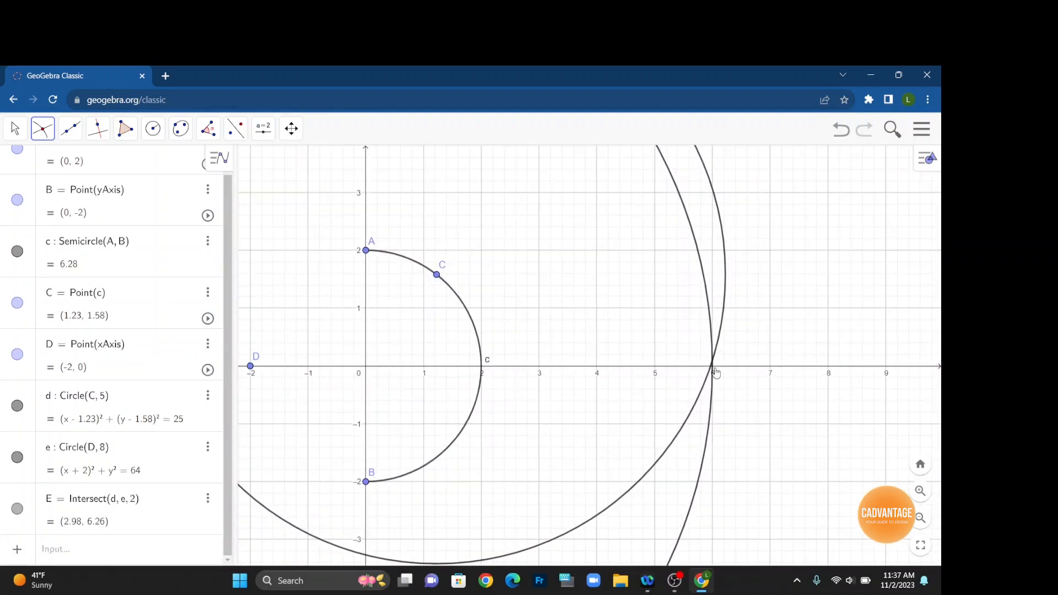
scroll(716, 368, "up", 3)
left_click(711, 359)
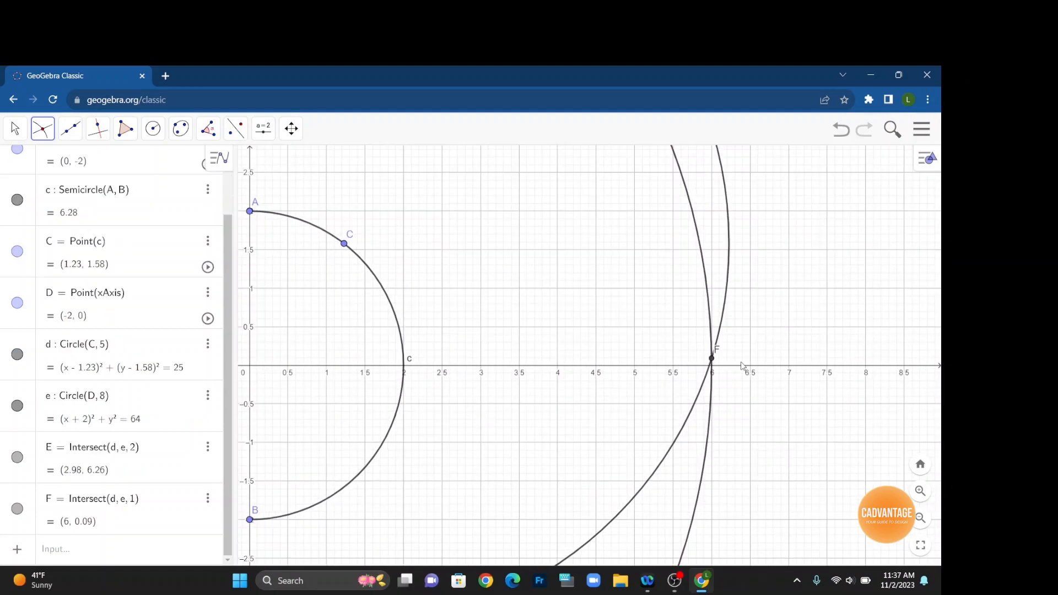
Draw a circle centered at E passing through point C.
scroll(741, 366, "down", 12)
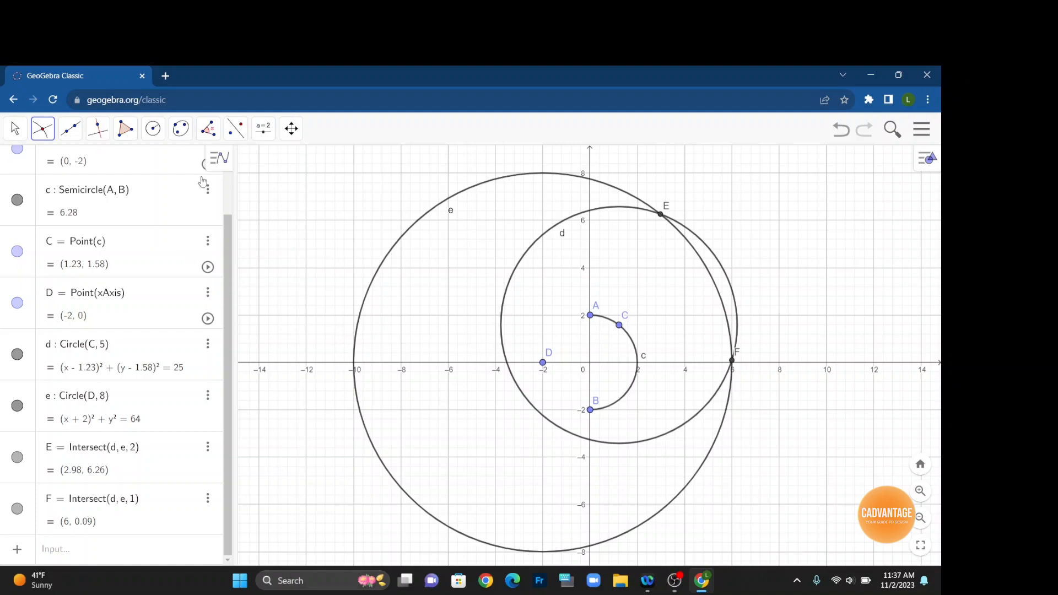
left_click(156, 136)
left_click(173, 165)
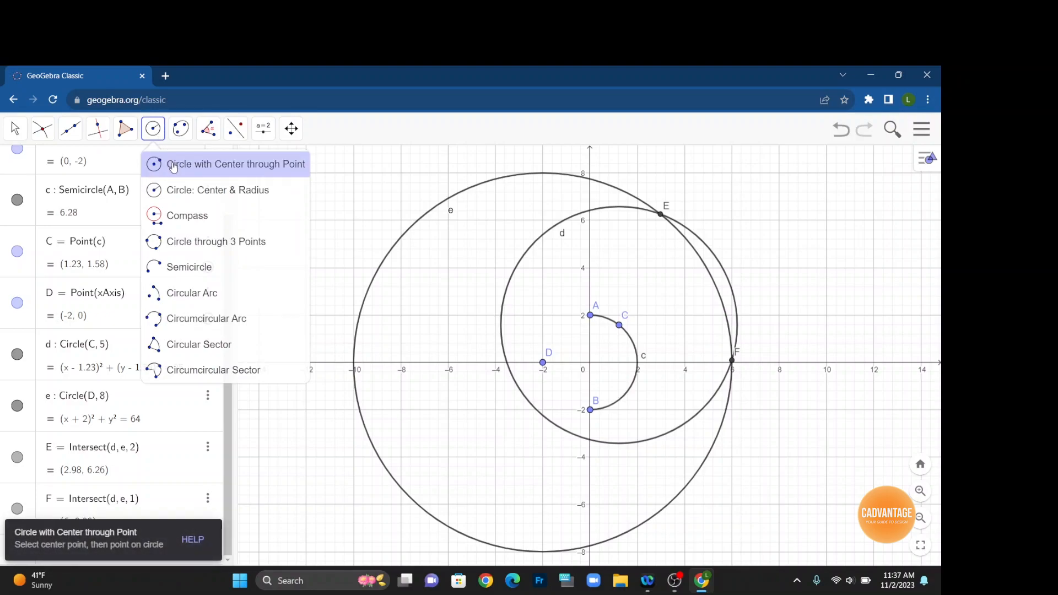
left_click(661, 214)
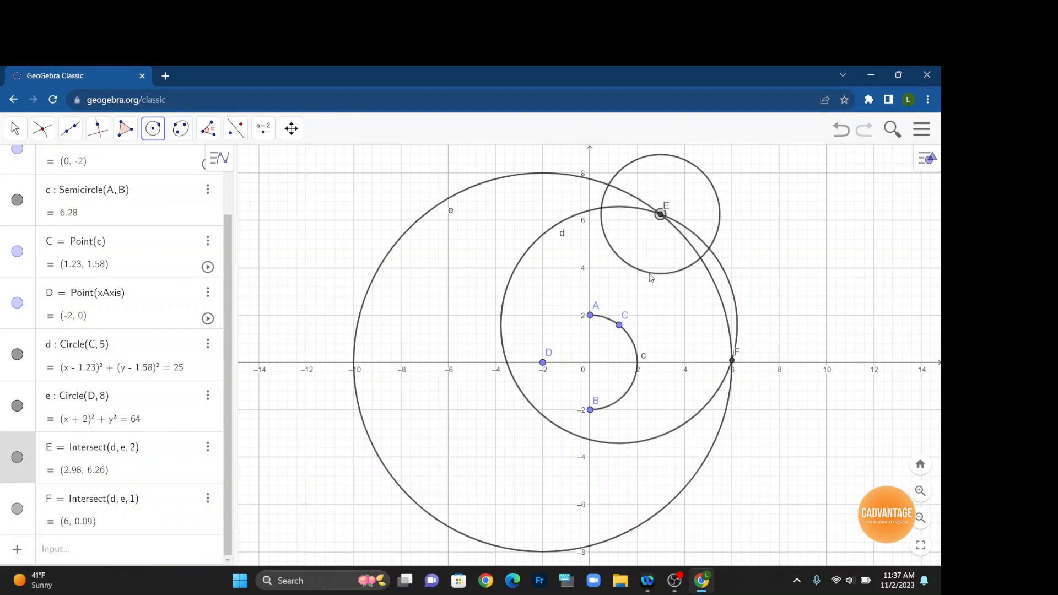
left_click(619, 326)
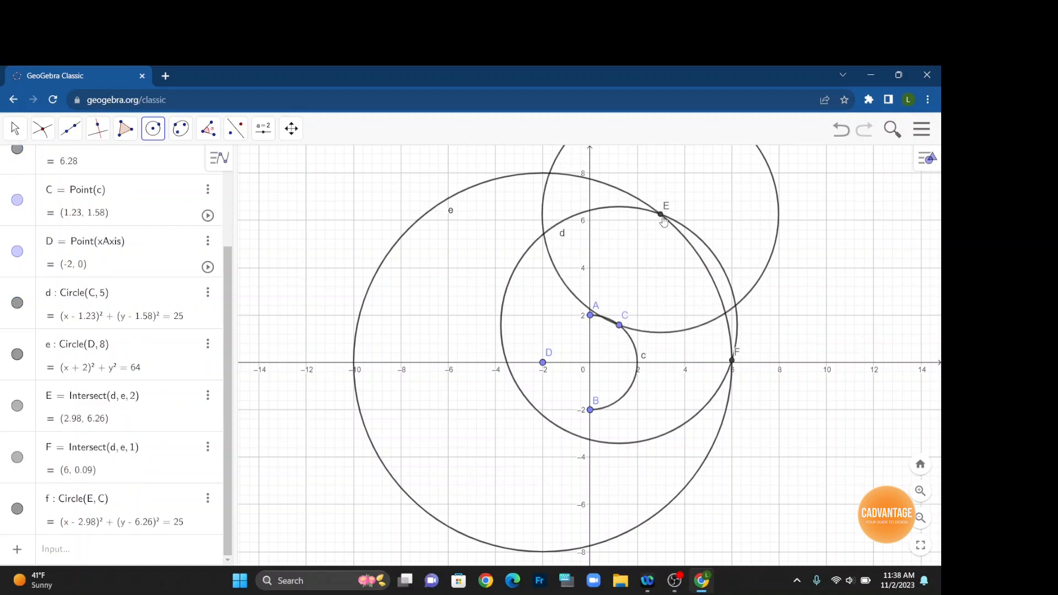
Draw a circle centered at F passing through point C.
scroll(664, 221, "down", 5)
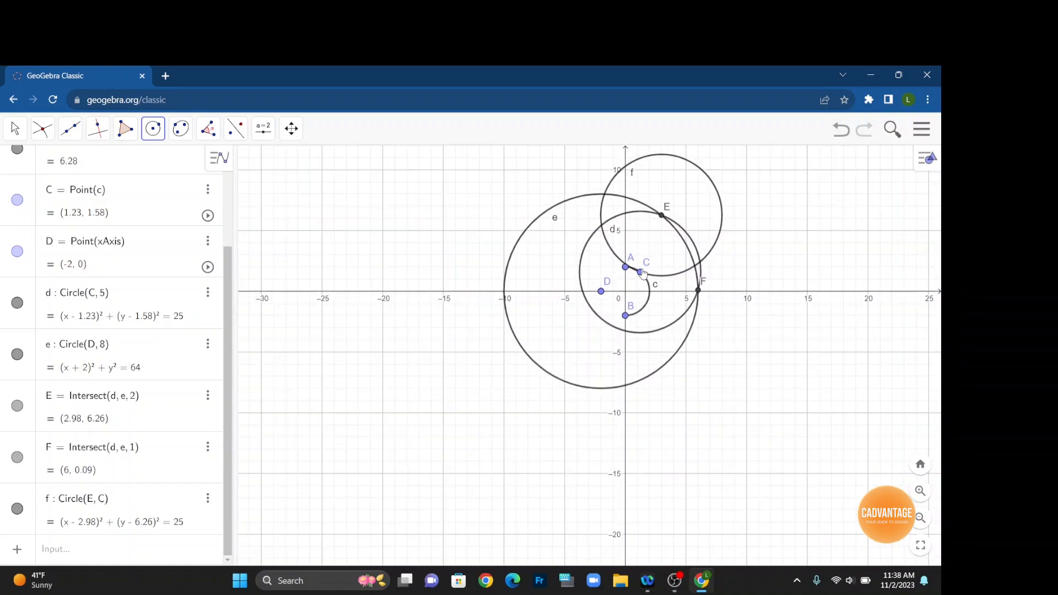
left_click(156, 134)
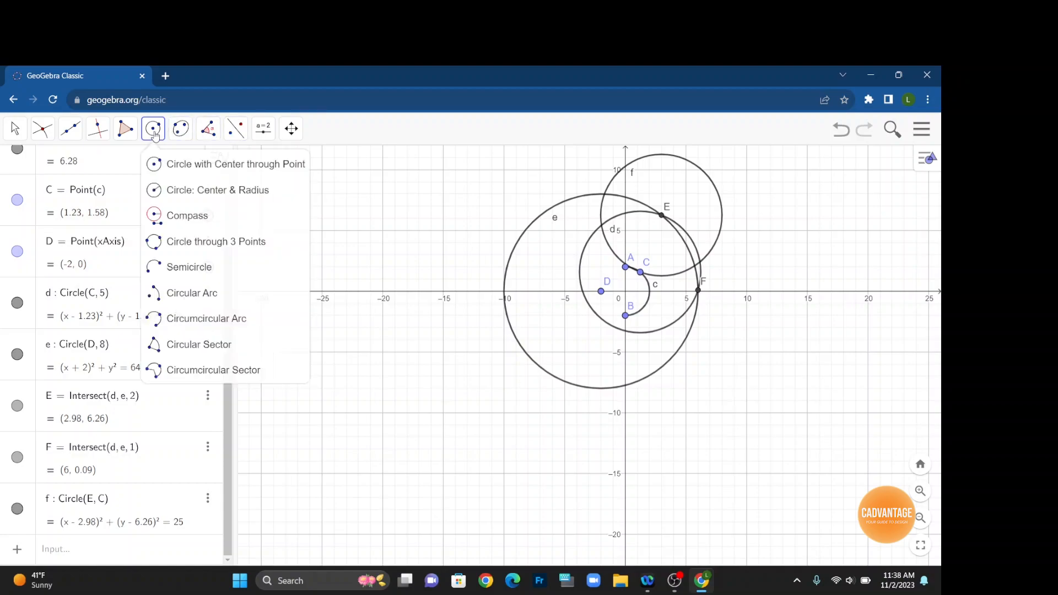
left_click(179, 165)
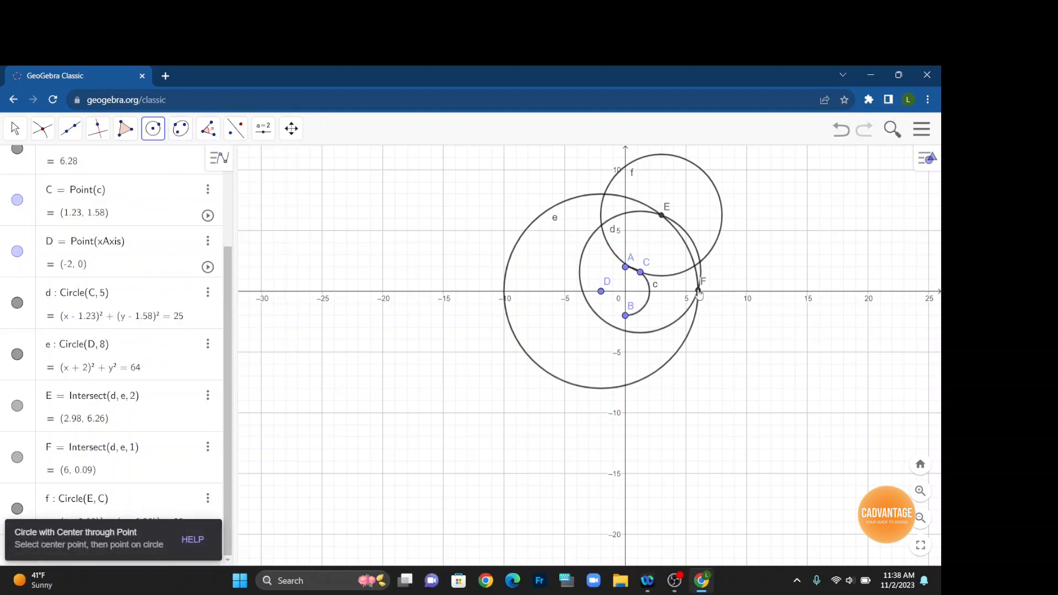
scroll(698, 293, "up", 5)
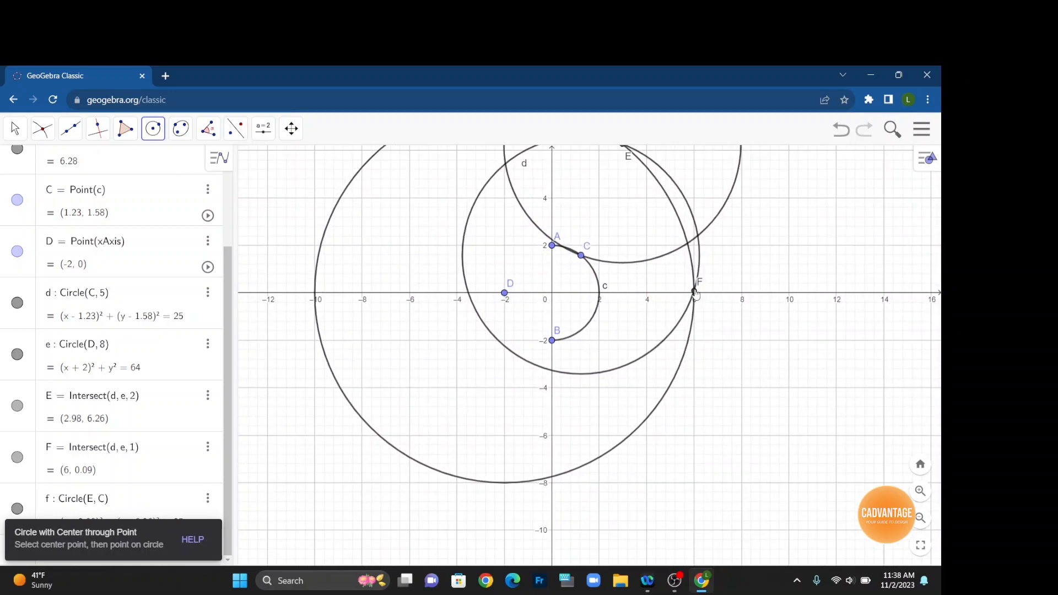
left_click(695, 294)
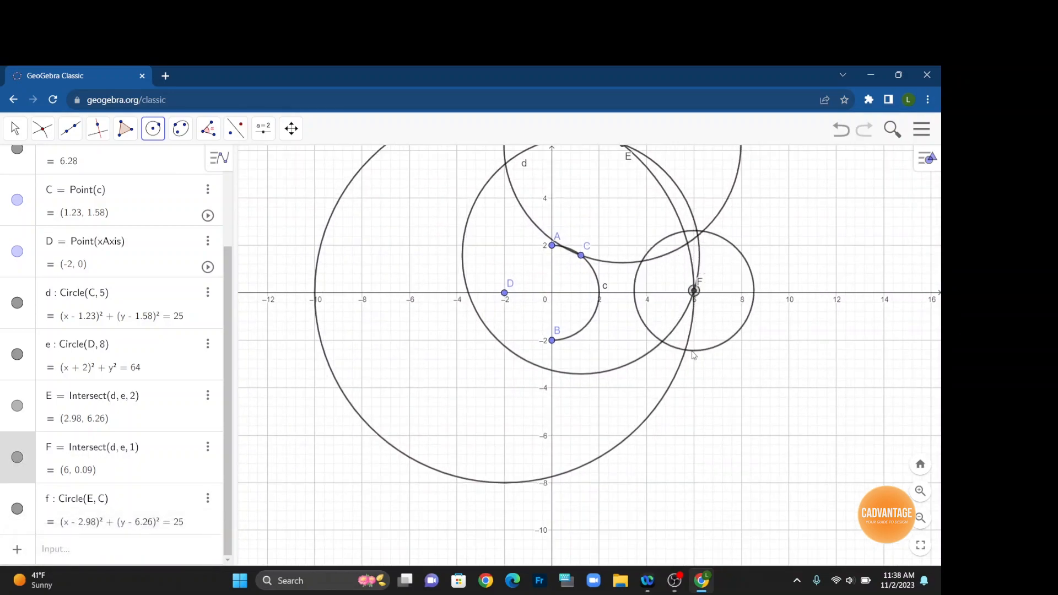
left_click(581, 255)
Mark the upper-right intersection of the circles around E and F as point G.
scroll(634, 336, "down", 4)
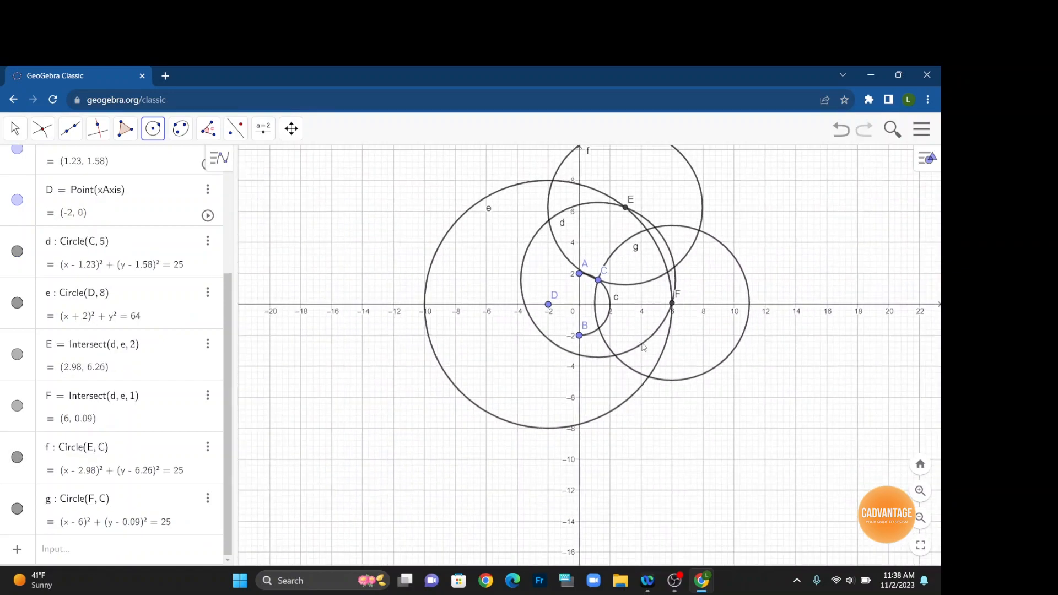
scroll(673, 354, "down", 1)
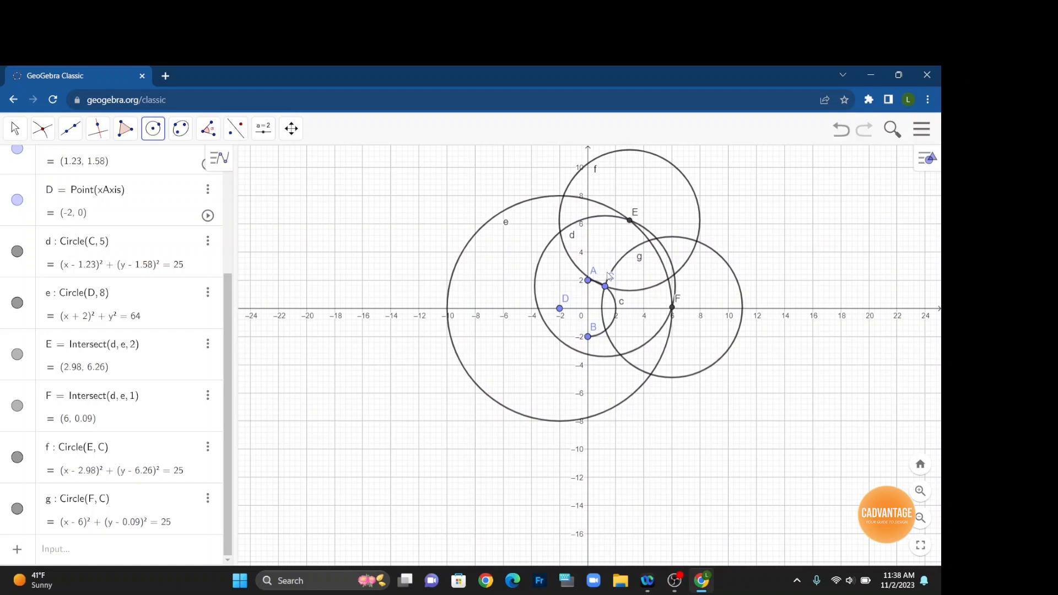
left_click(44, 131)
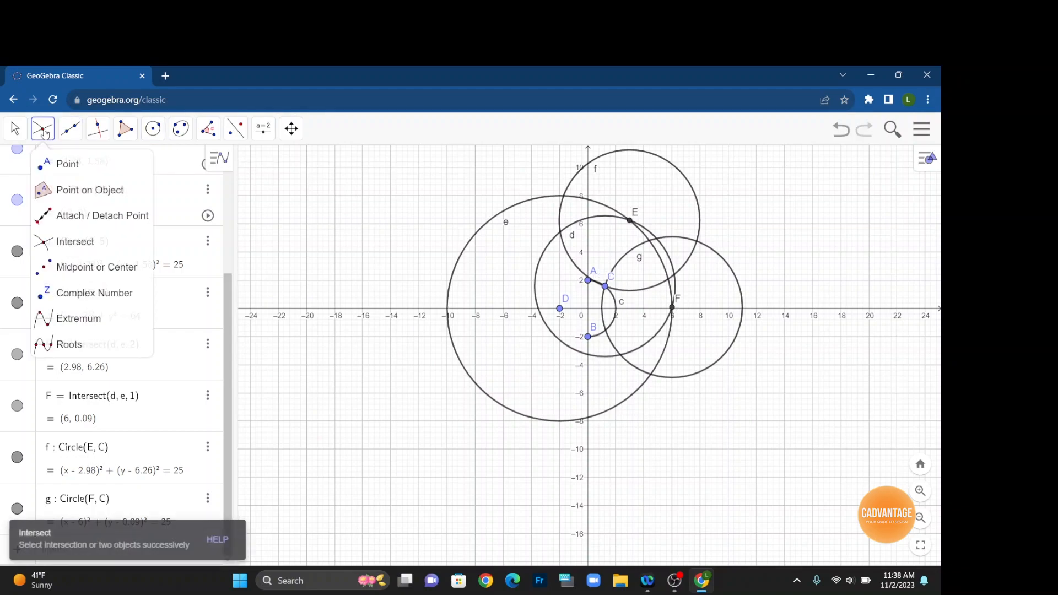
left_click(73, 241)
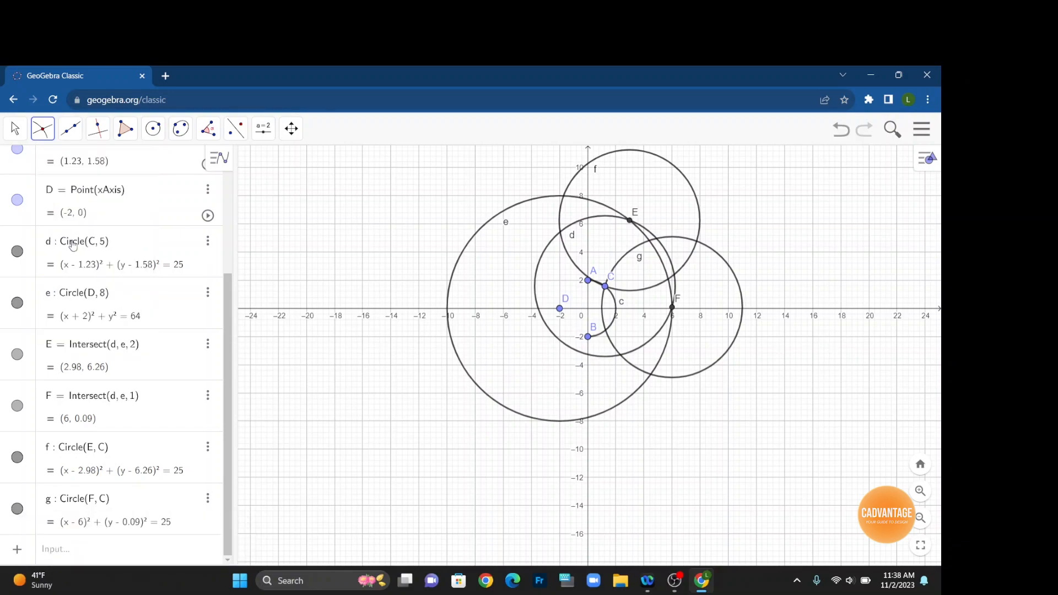
left_click(697, 242)
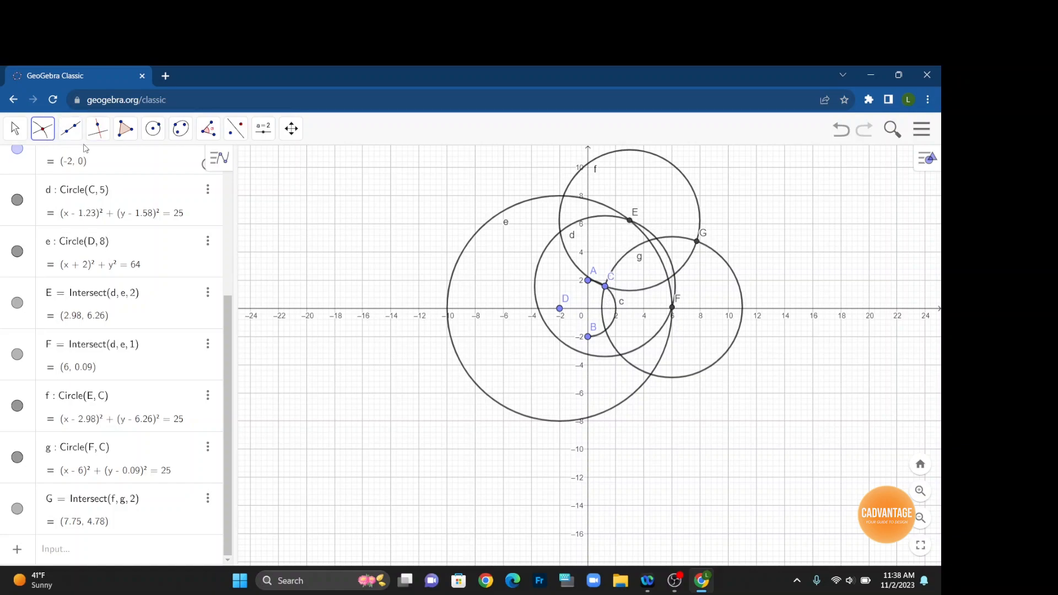
Draw segments from C to E and from E to G.
left_click(73, 136)
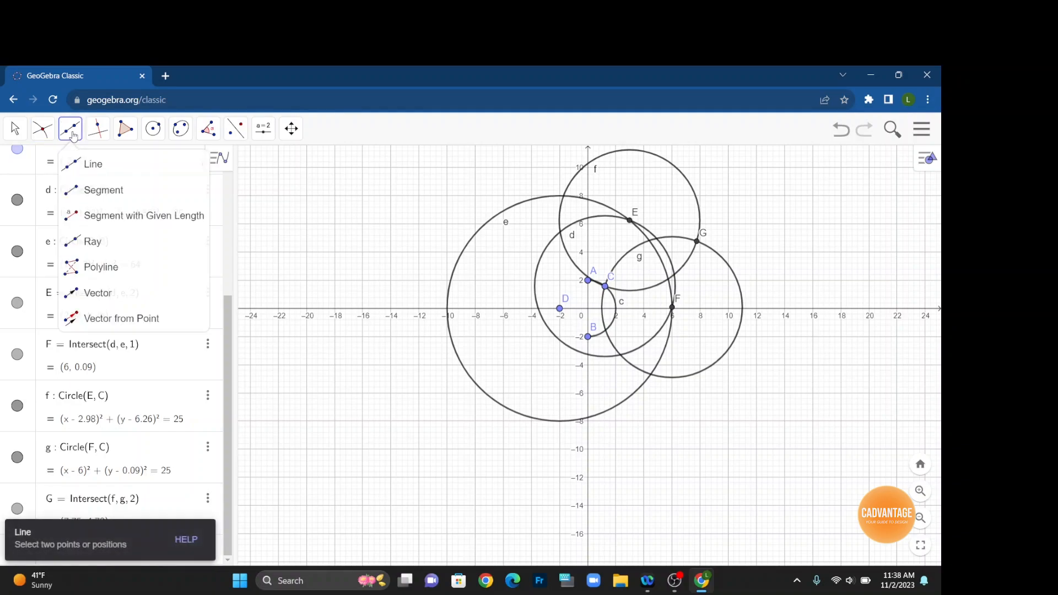
left_click(90, 191)
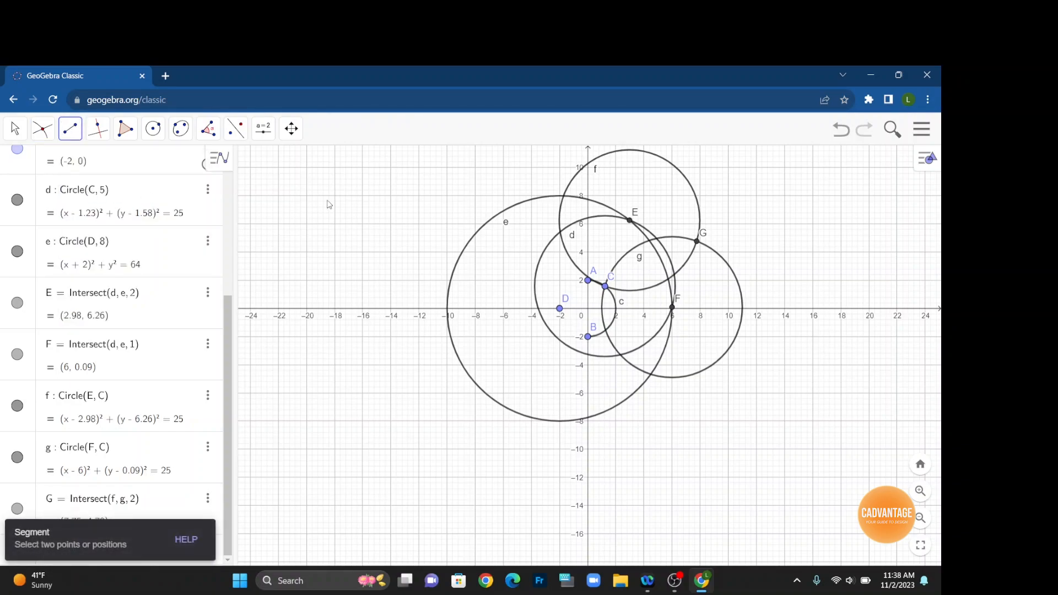
left_click(605, 286)
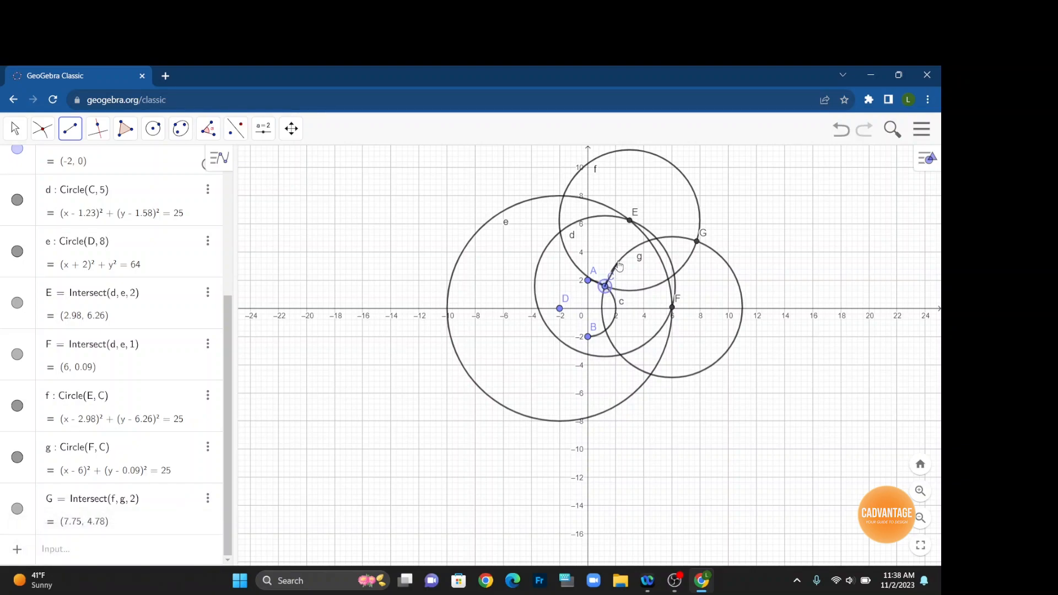
left_click(629, 221)
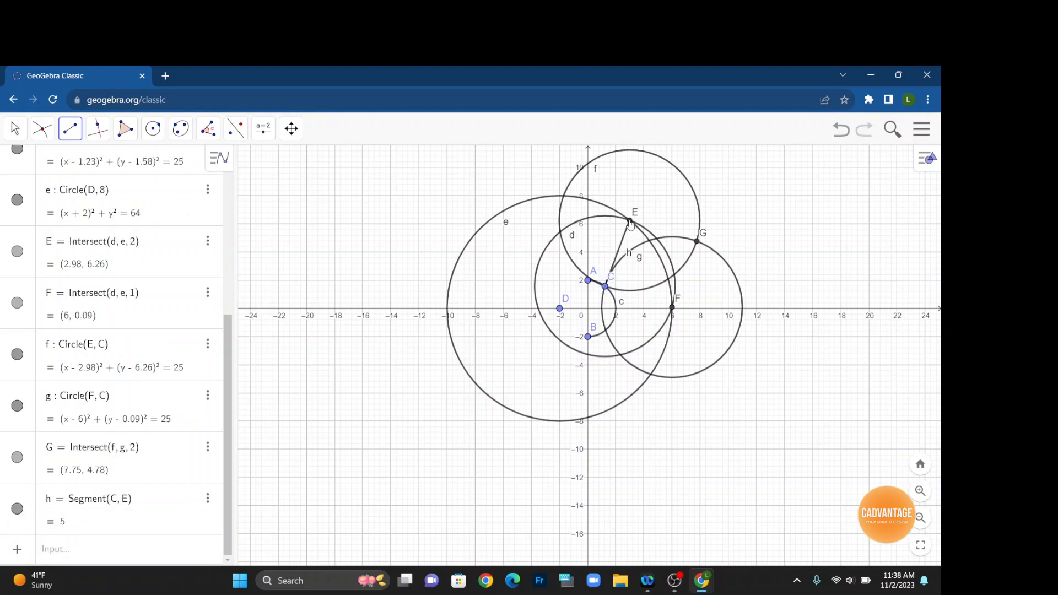
left_click(630, 222)
left_click(696, 242)
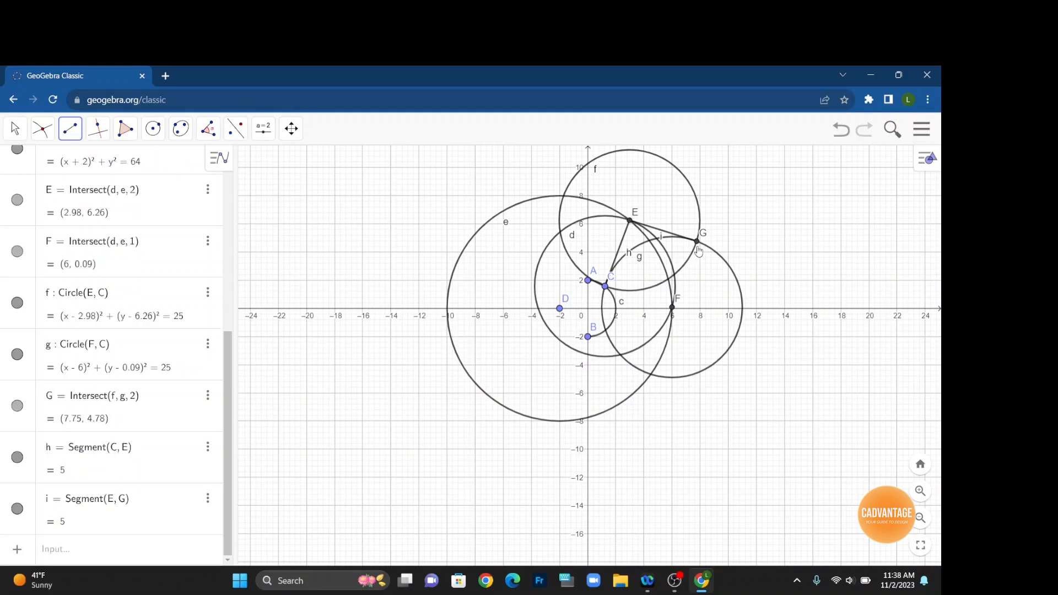
Draw segments from G to F and from C to F to close the rhombus.
left_click(696, 242)
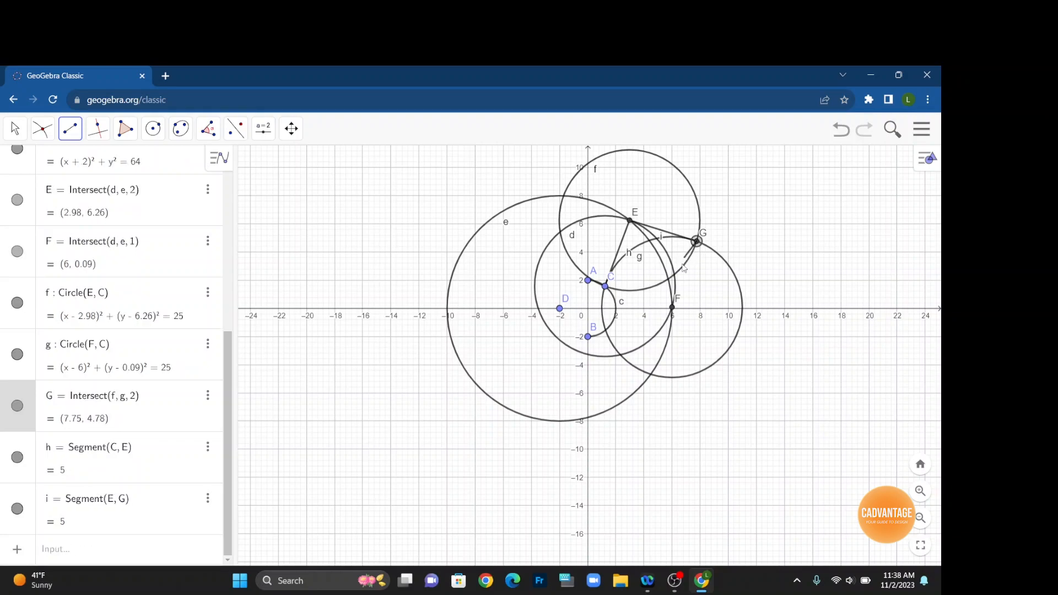
left_click(673, 308)
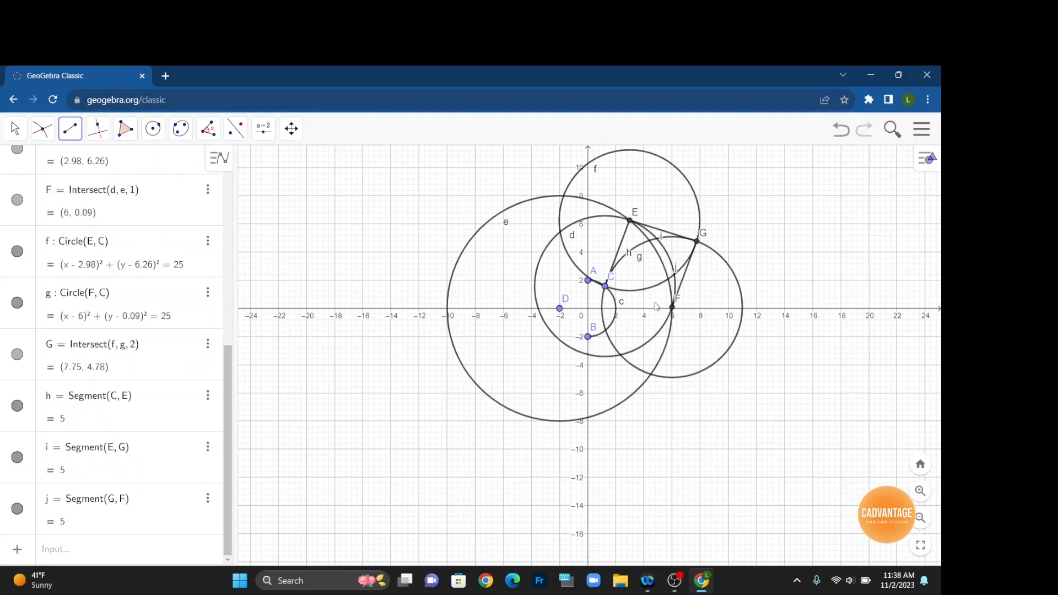
left_click(605, 286)
left_click(672, 307)
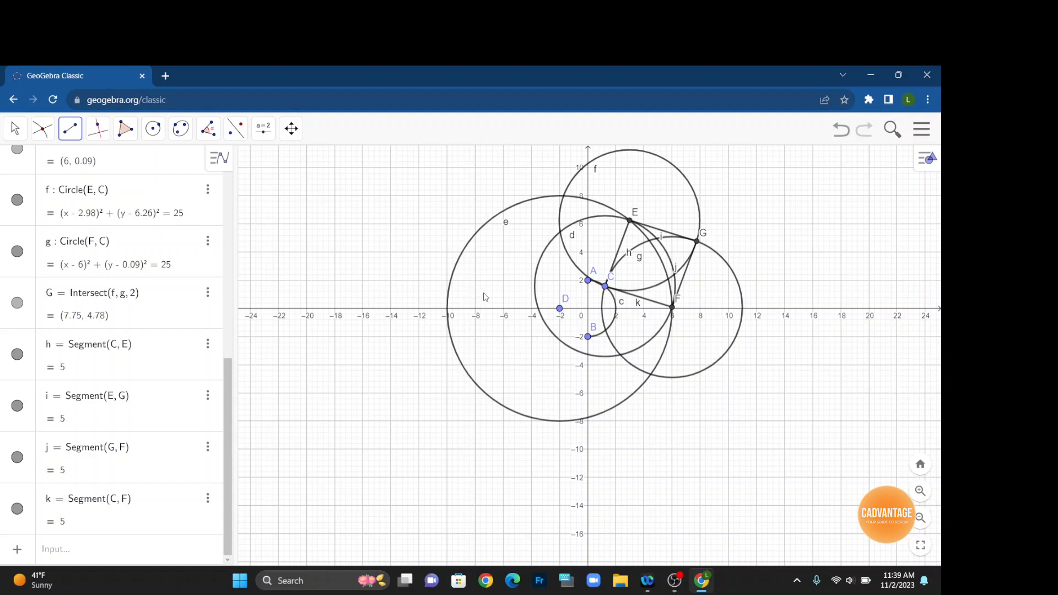
Draw segments from C to the origin, from D to E, and from D to F.
left_click(605, 286)
left_click(589, 310)
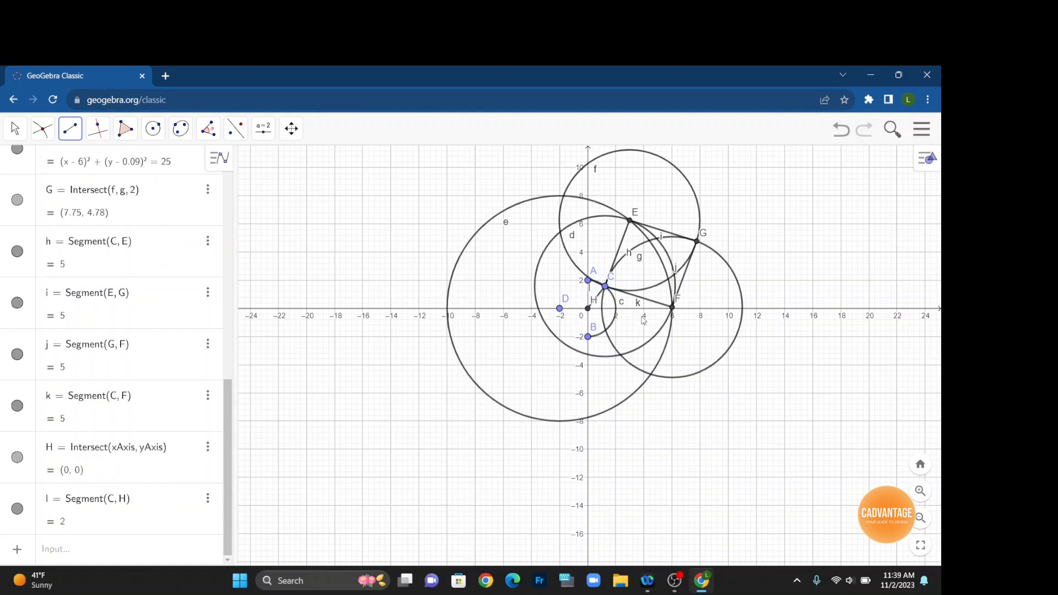
left_click(559, 308)
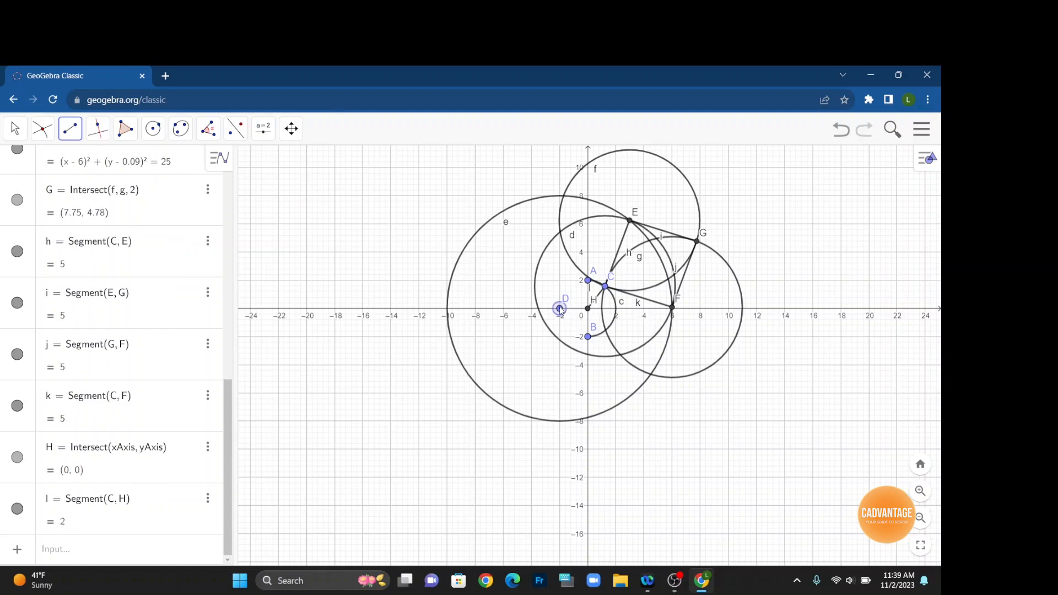
left_click(631, 221)
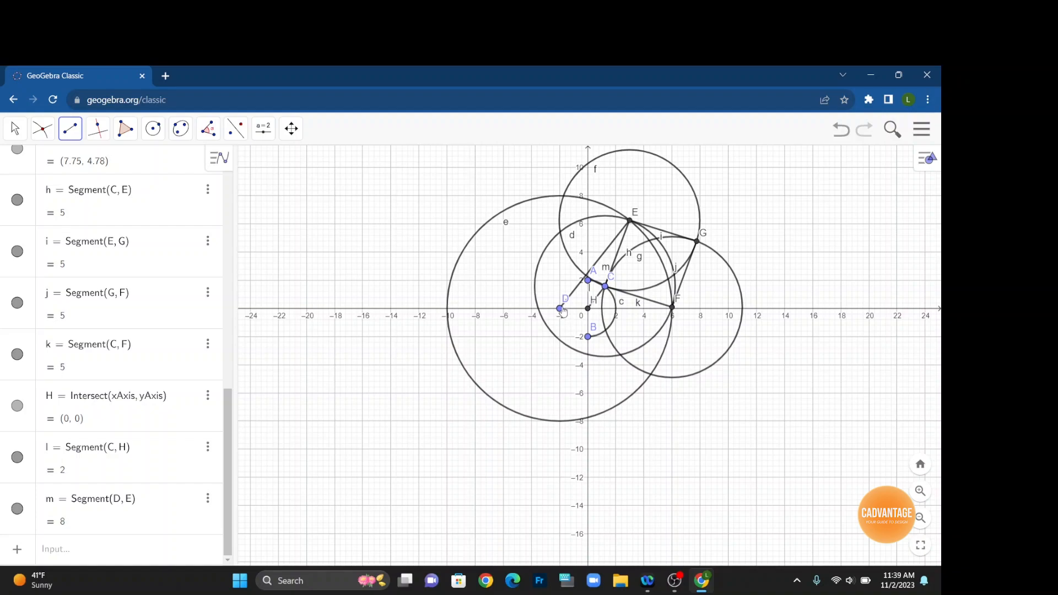
scroll(683, 312, "up", 2)
scroll(683, 313, "up", 5)
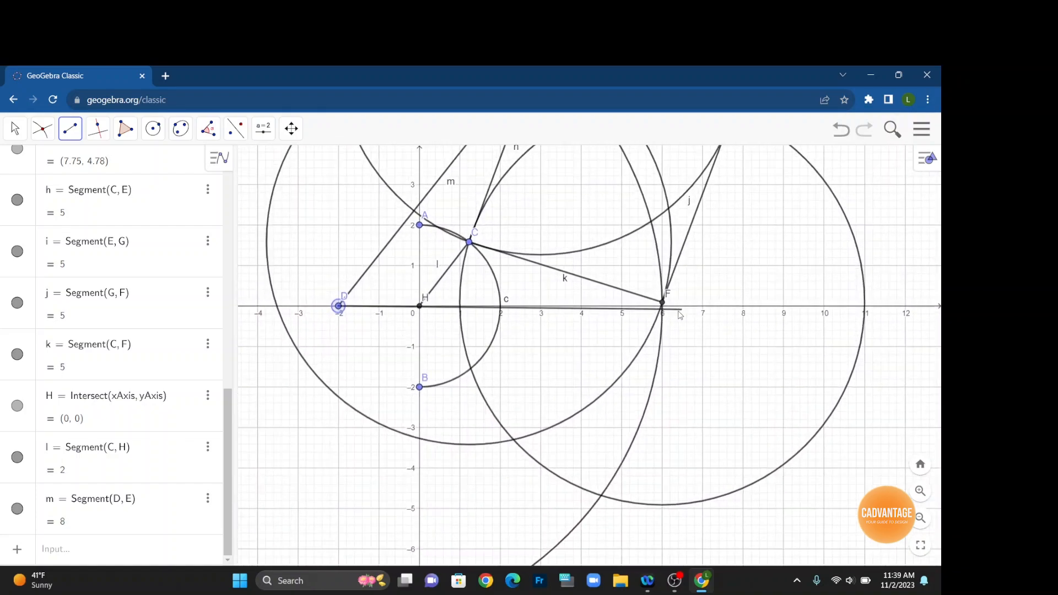
left_click(659, 301)
scroll(701, 361, "down", 10)
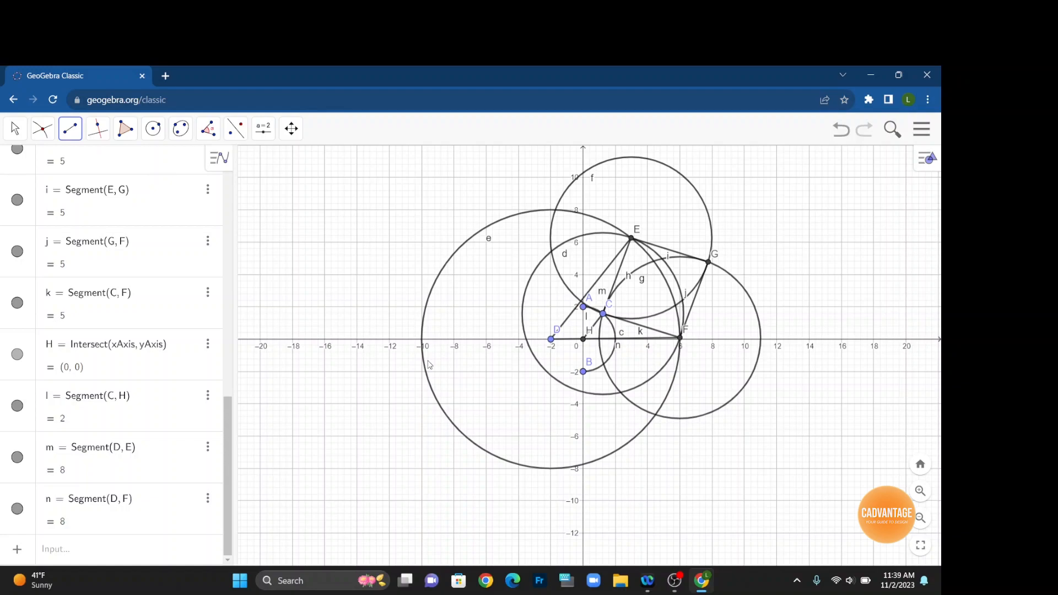
Hide the construction circles centered at E and F.
scroll(429, 365, "down", 3)
scroll(429, 364, "down", 3)
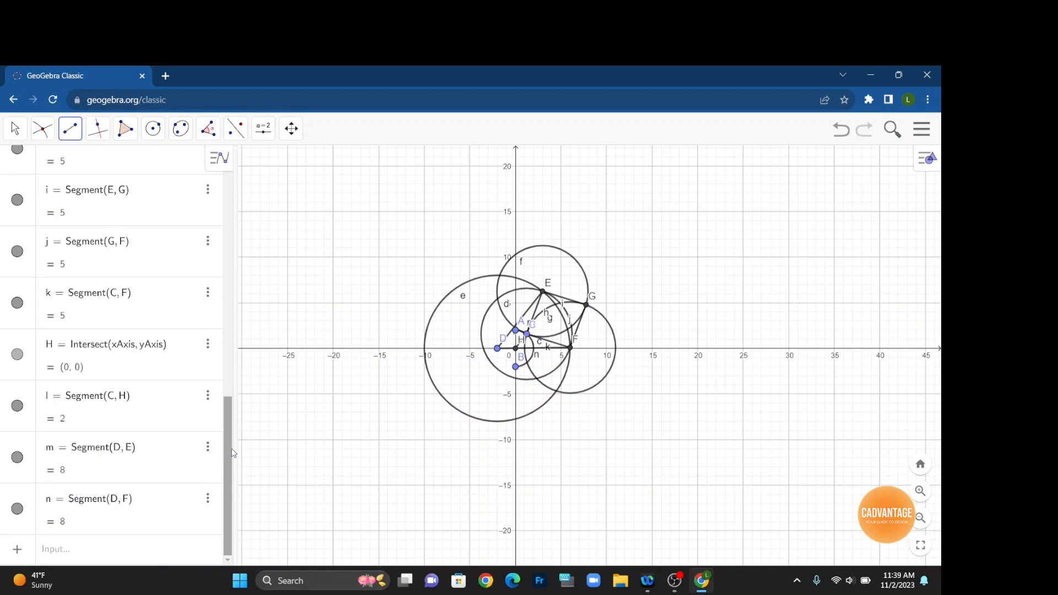
scroll(231, 447, "up", 5)
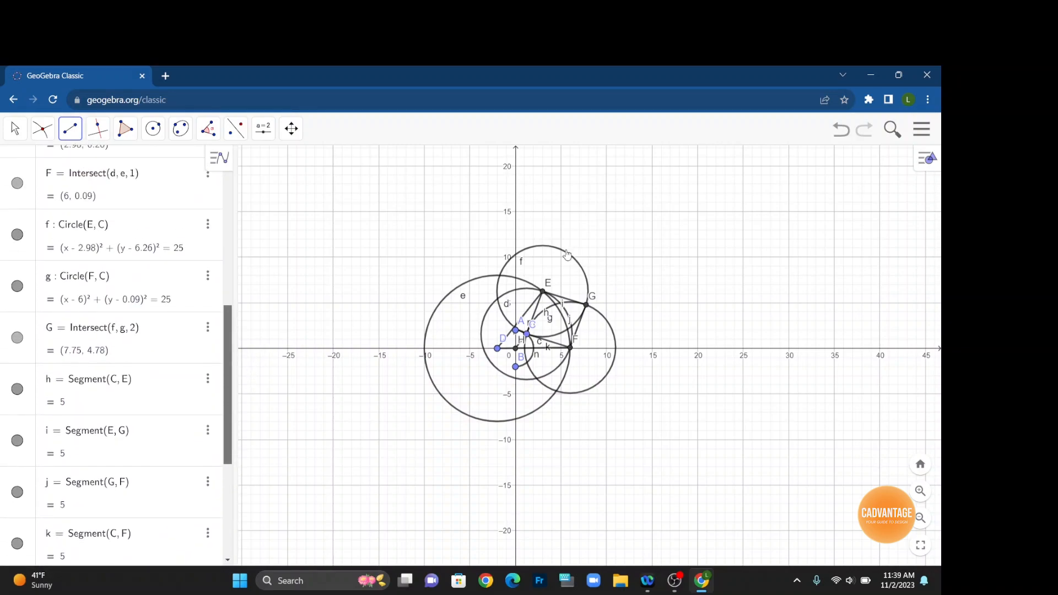
right_click(567, 254)
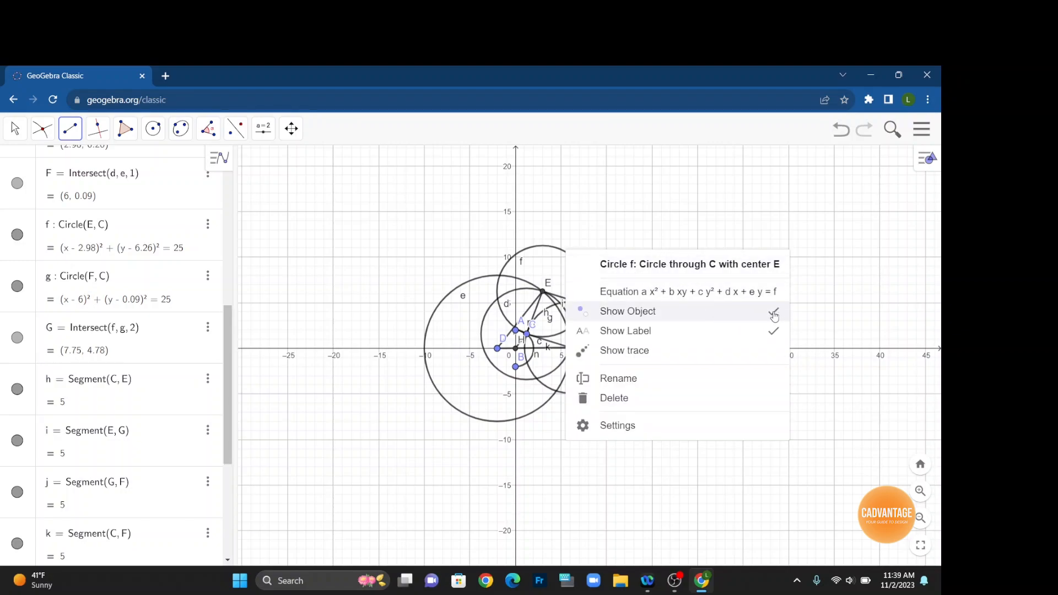
left_click(774, 313)
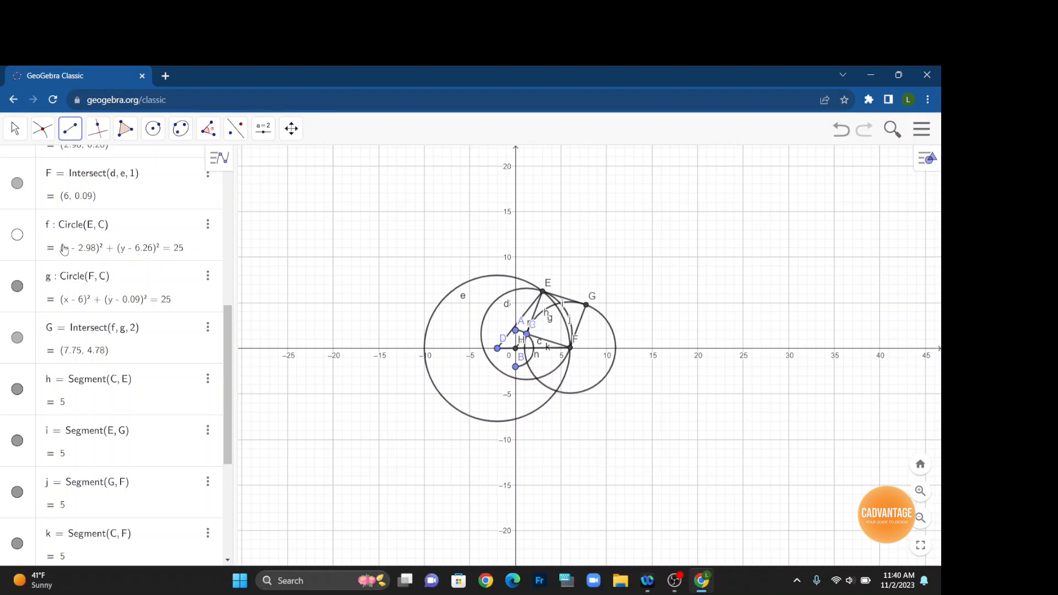
left_click(17, 287)
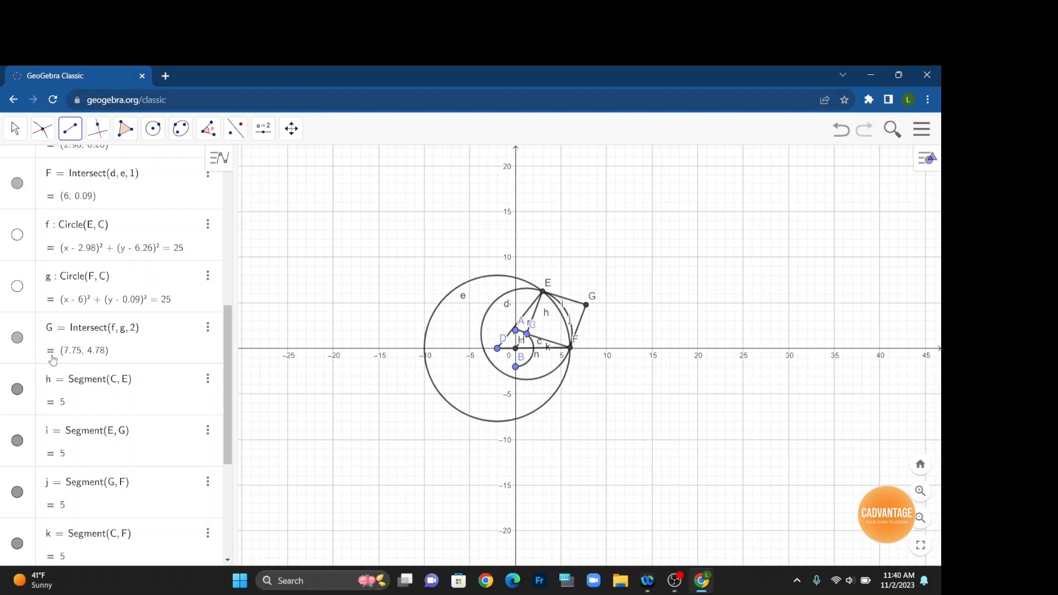
Hide the semicircle through A and B and the circles centered at C and D.
scroll(52, 360, "down", 2)
scroll(53, 360, "down", 4)
scroll(53, 363, "up", 10)
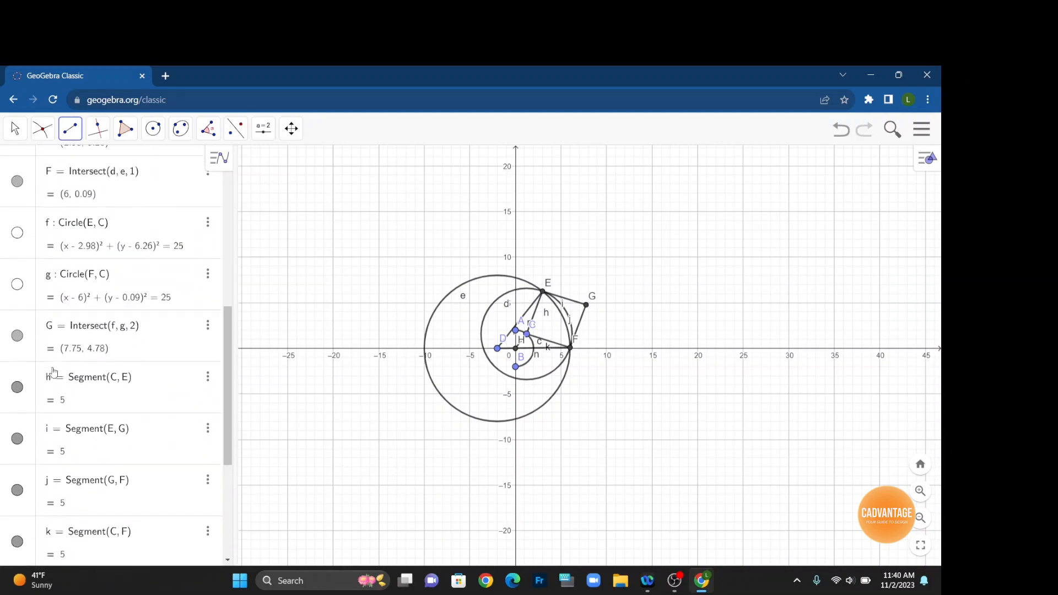
scroll(53, 369, "up", 2)
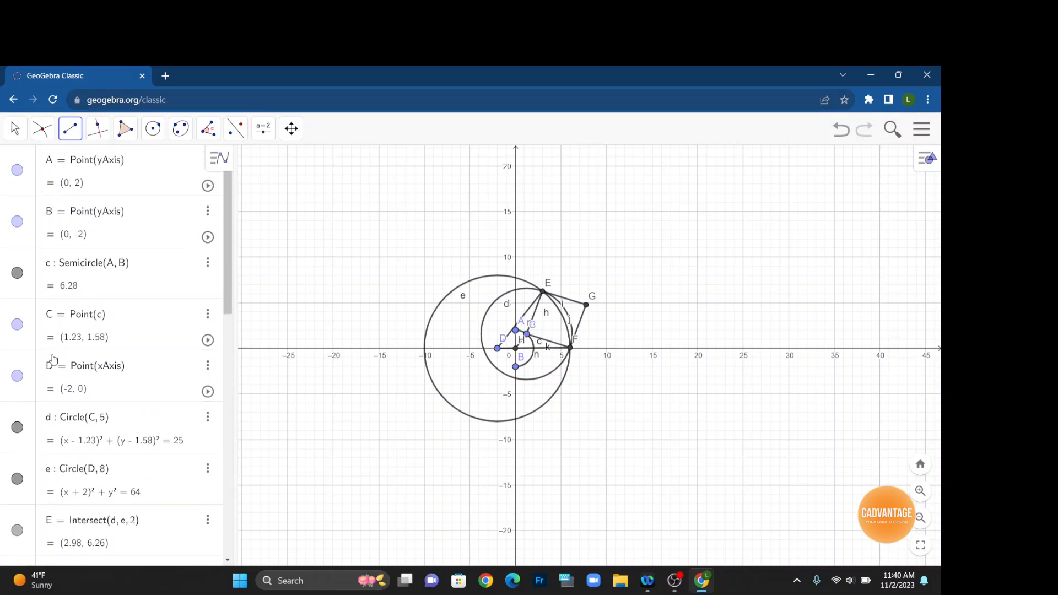
left_click(18, 274)
left_click(17, 428)
left_click(17, 479)
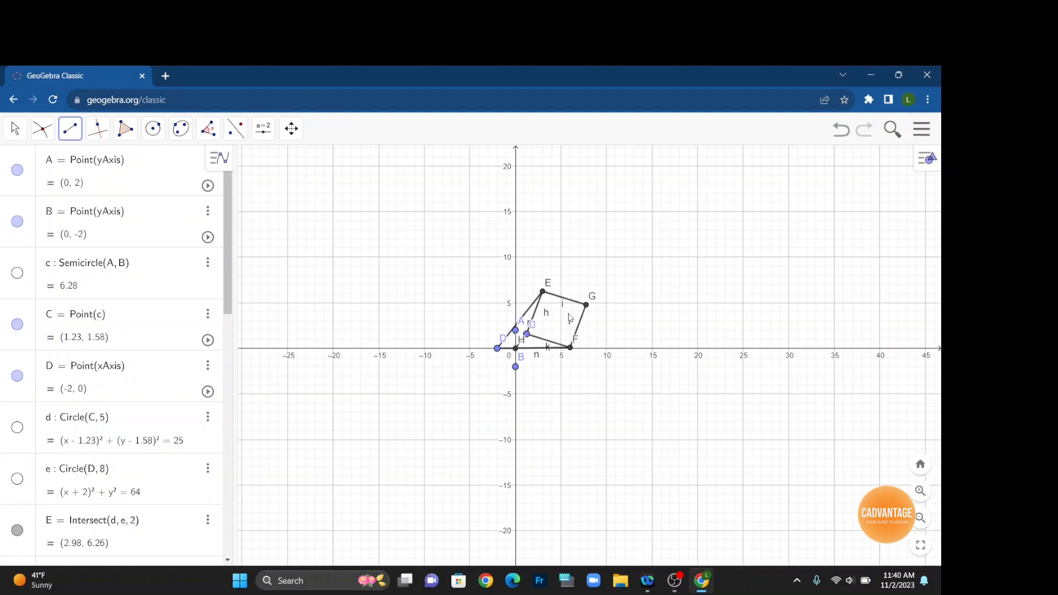
Hide the label of segment EG.
scroll(569, 318, "up", 10)
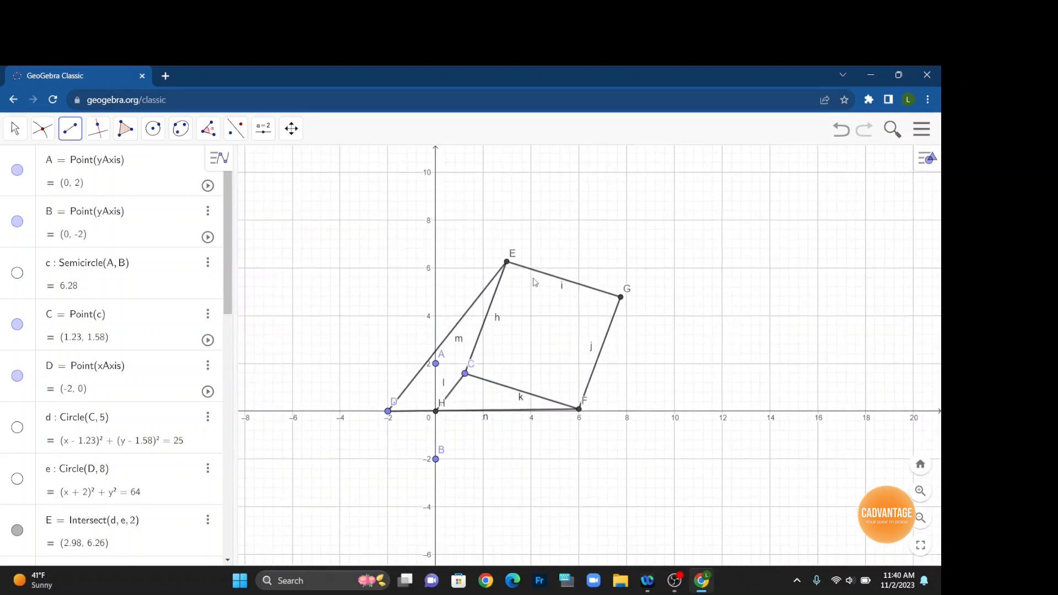
scroll(534, 285, "up", 2)
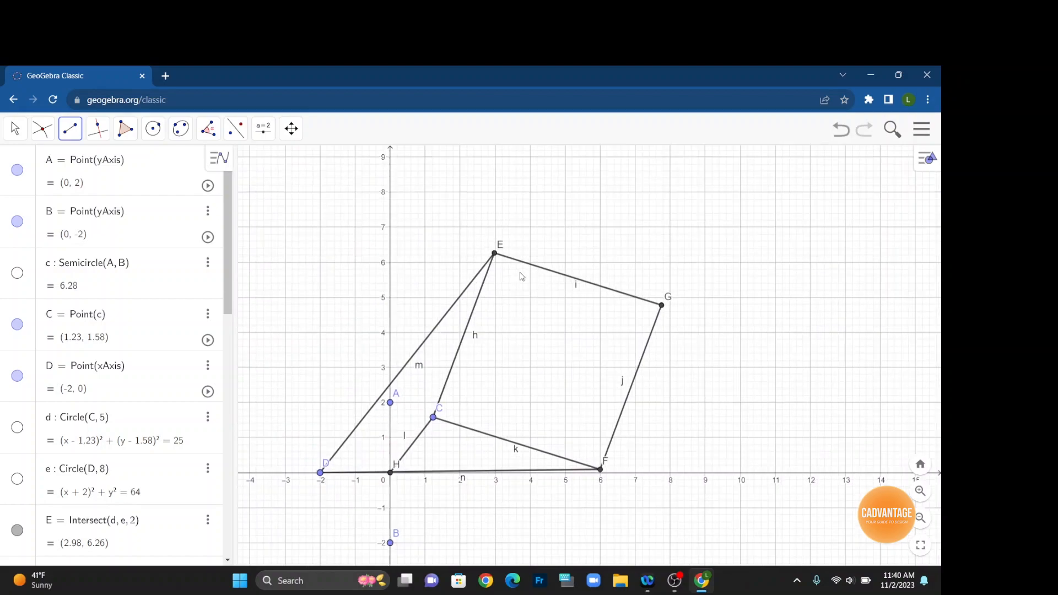
right_click(576, 289)
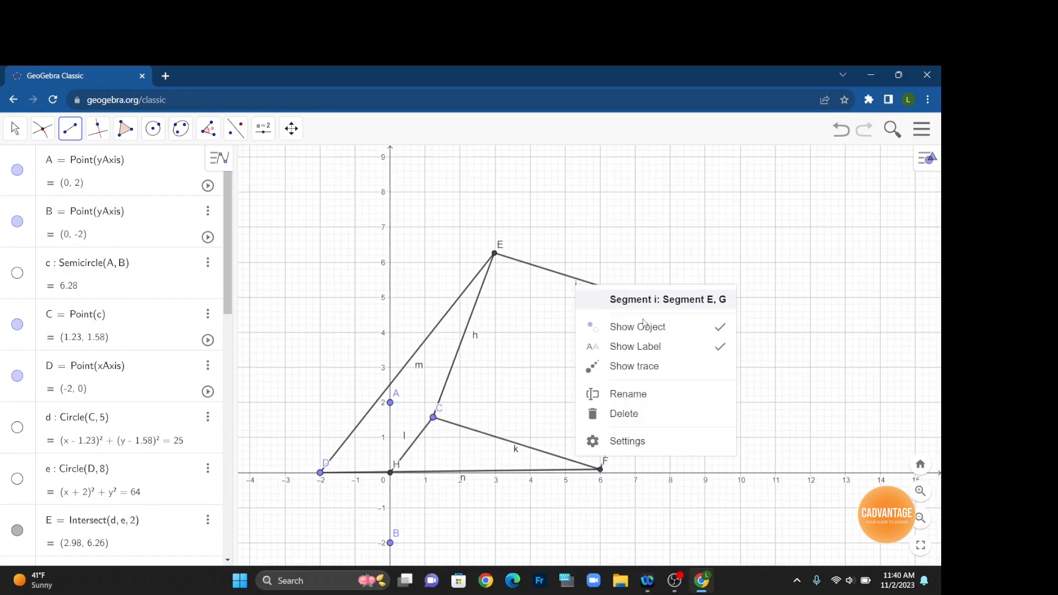
left_click(720, 351)
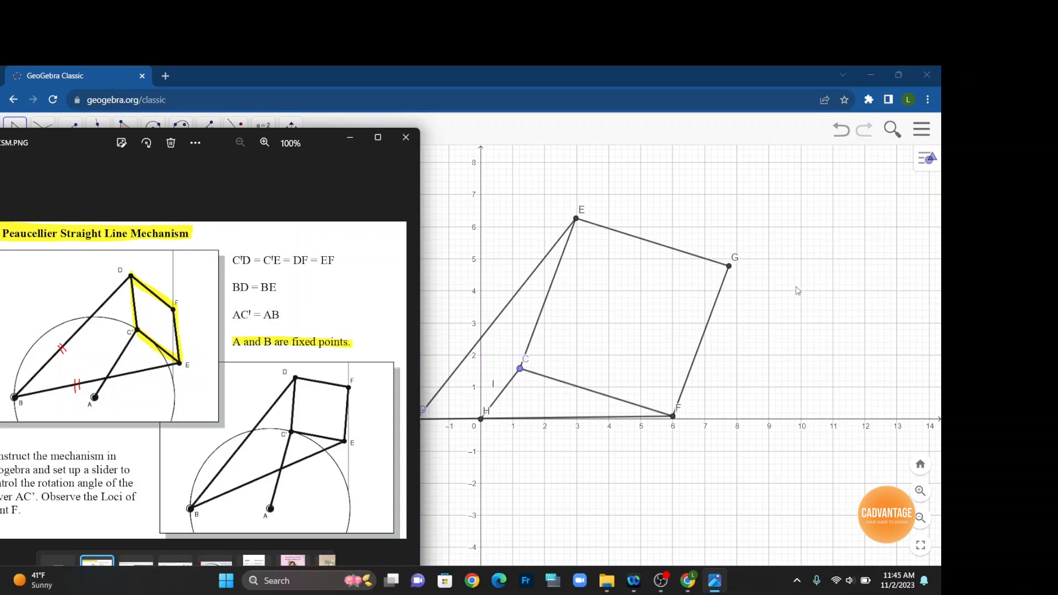
left_click(730, 268)
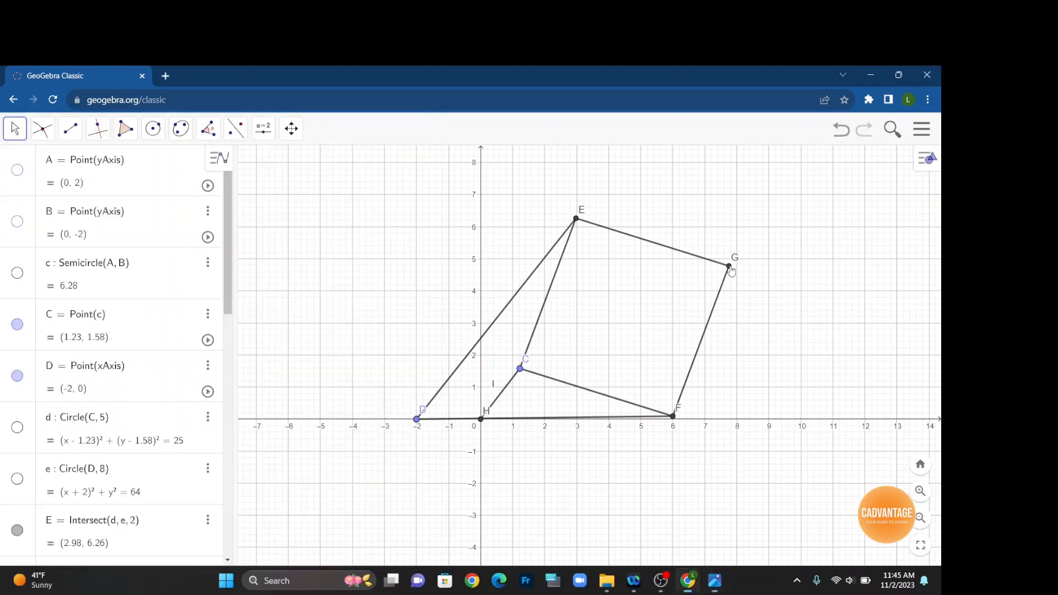
Rename point G as F.
right_click(729, 268)
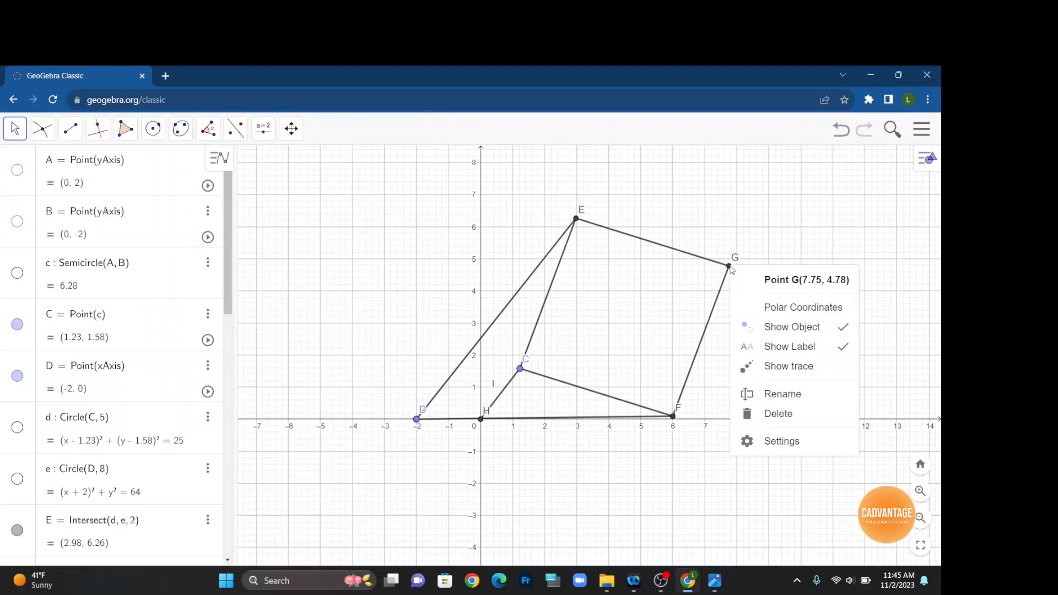
left_click(789, 394)
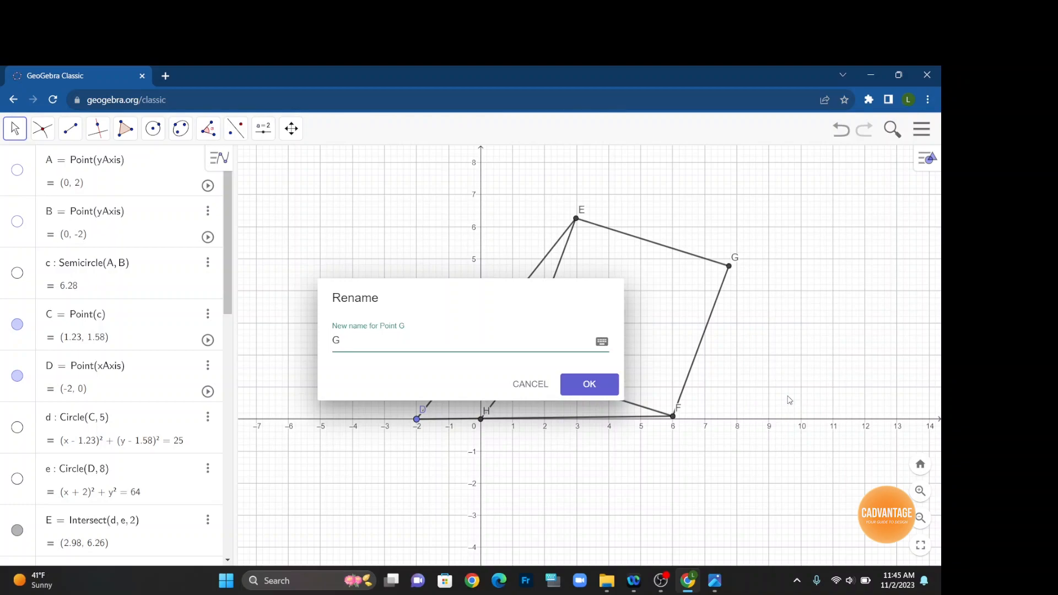
key("BackSpace")
type("F")
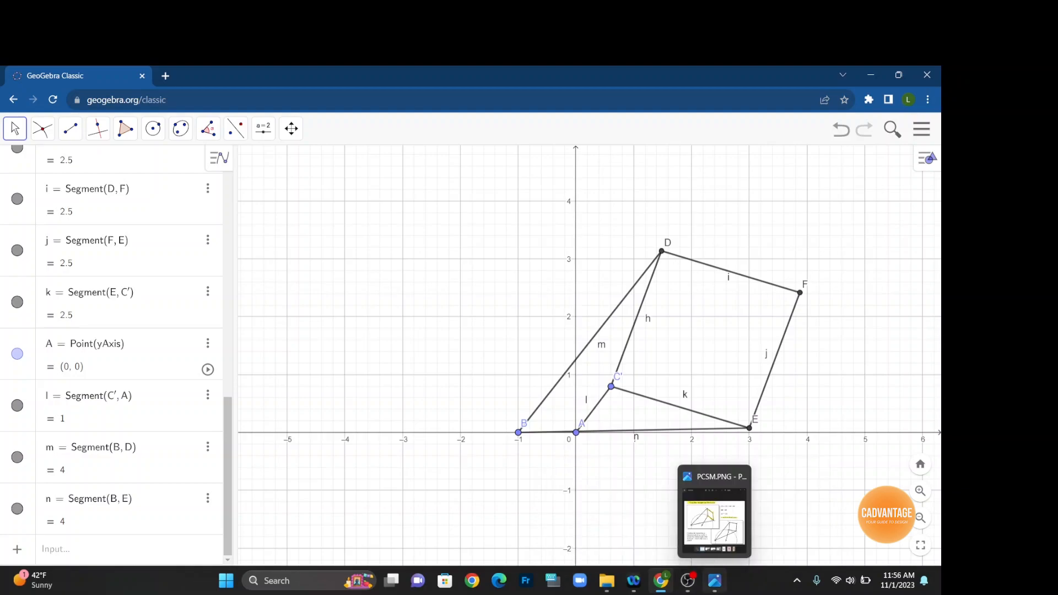
Switch to the reference image PCSM.PNG to check the mechanism, then turn on trace for point F.
left_click(714, 581)
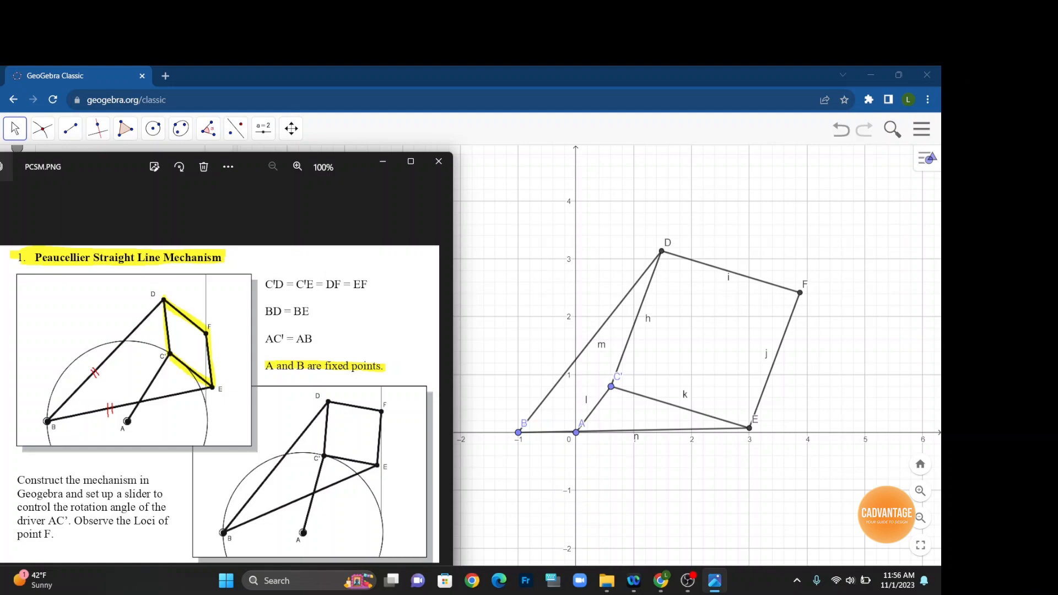
right_click(799, 292)
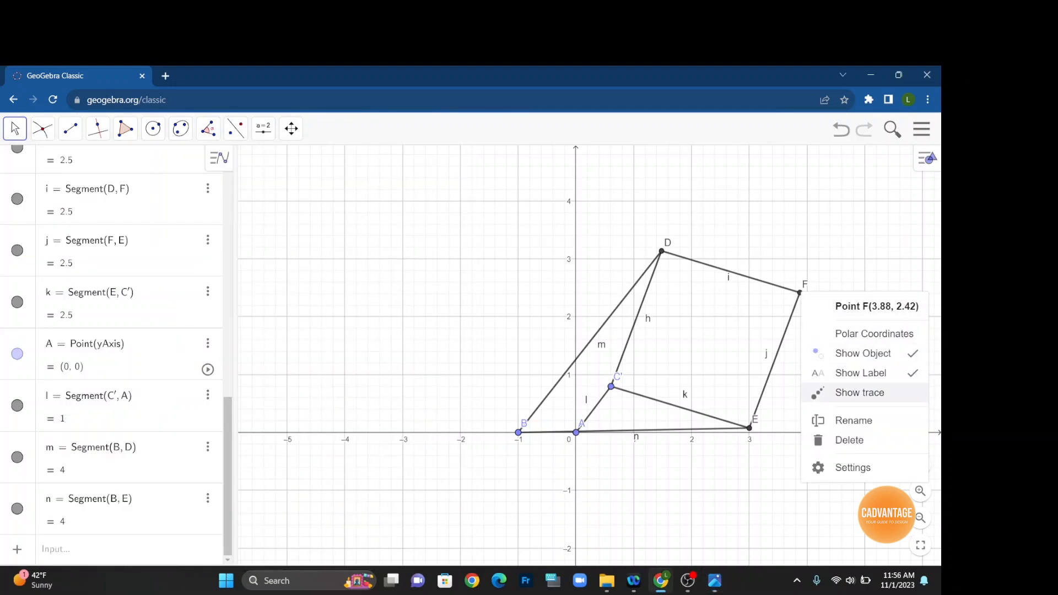
left_click(859, 392)
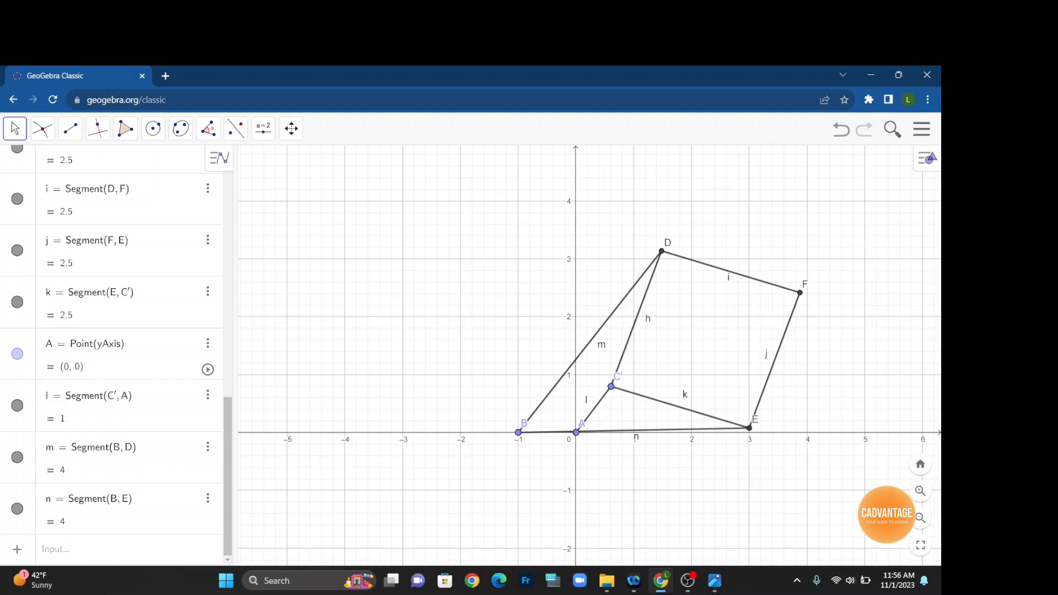
Start the animation of driver point C' so F's trace is drawn.
right_click(611, 386)
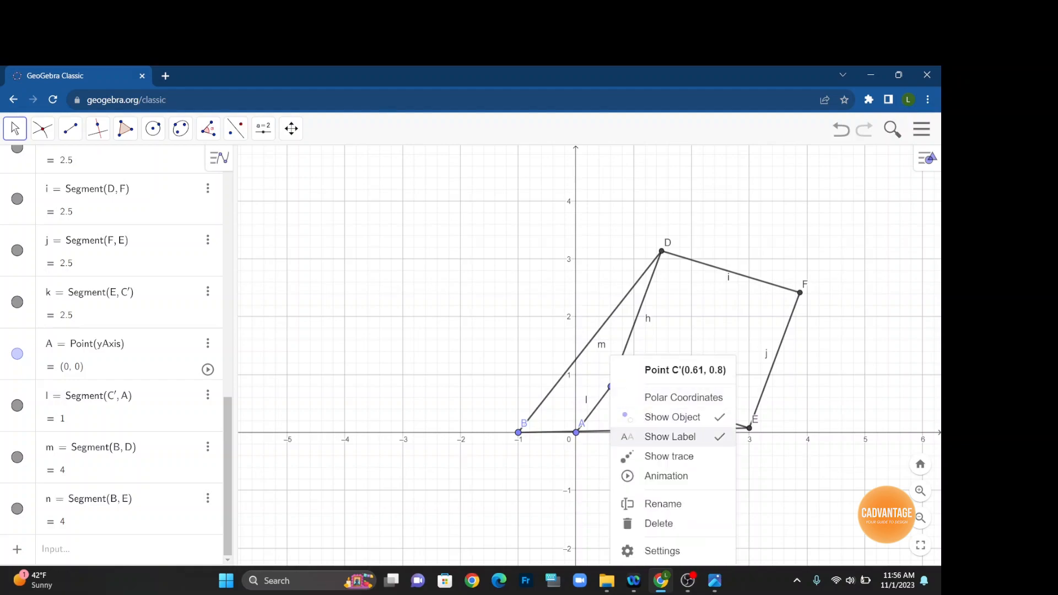
left_click(666, 475)
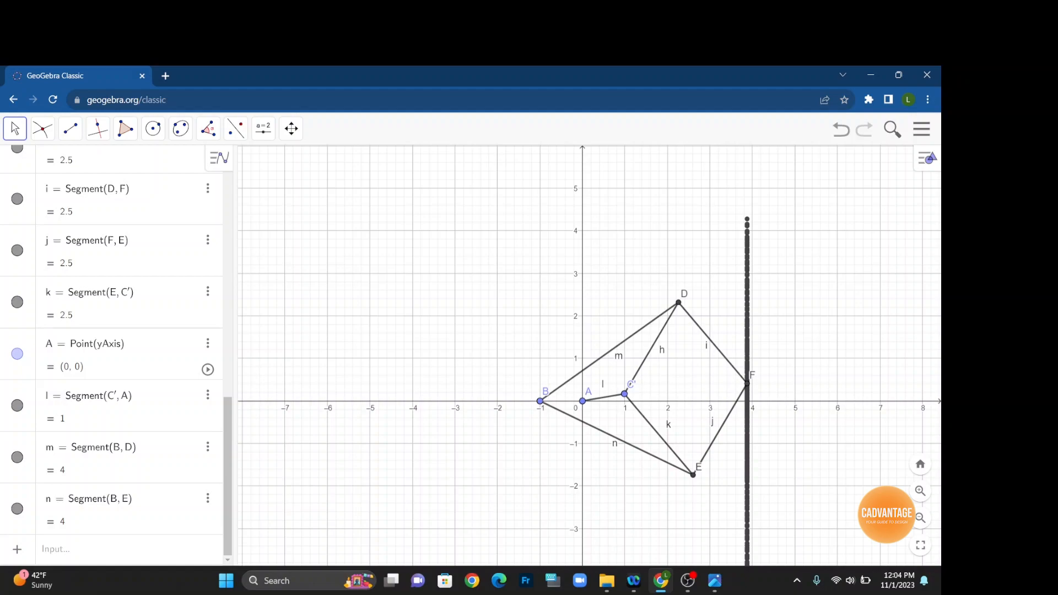
Open the main menu to work with the file.
left_click(921, 129)
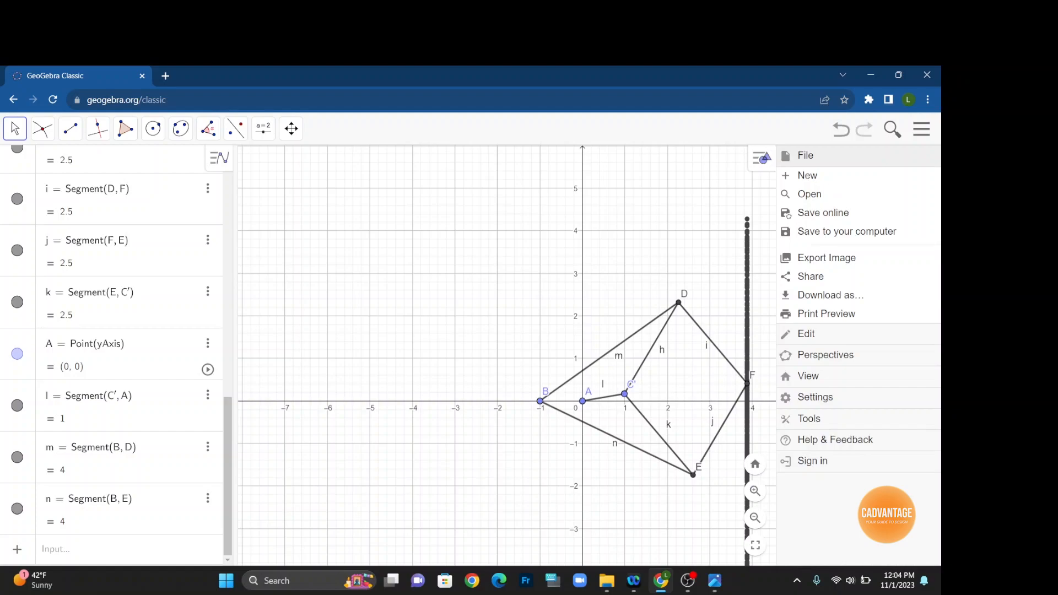